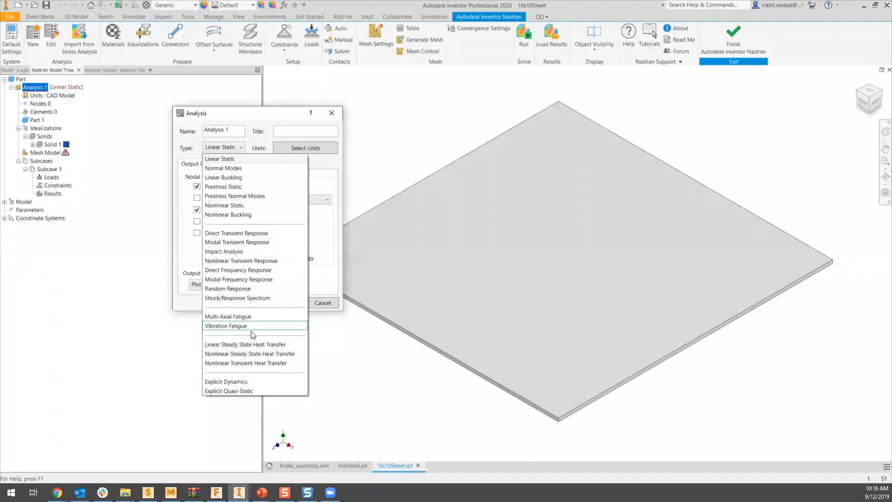
- Set the analysis type to Linear Steady State Heat Transfer and its unit system to Modified SI
left_click(245, 345)
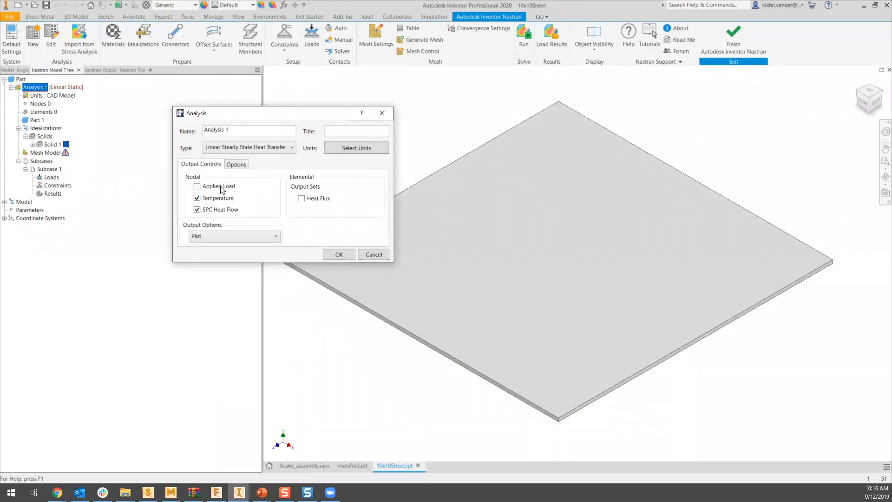
left_click(351, 147)
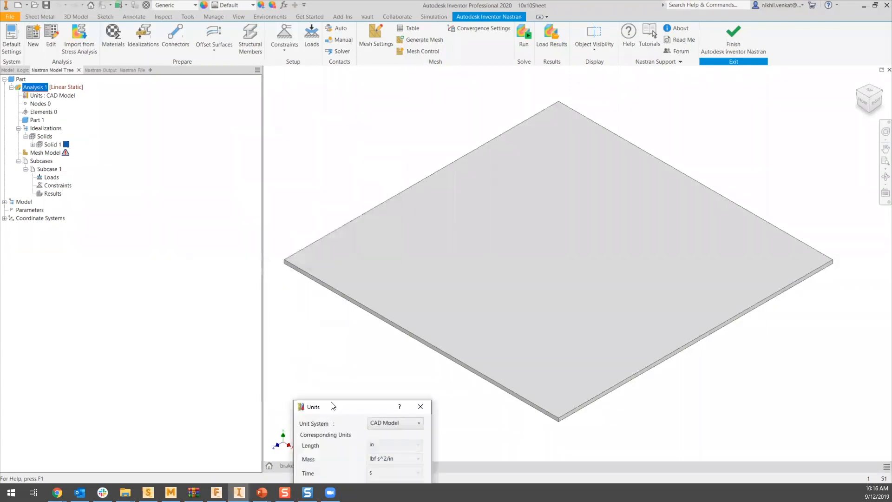
left_click(307, 173)
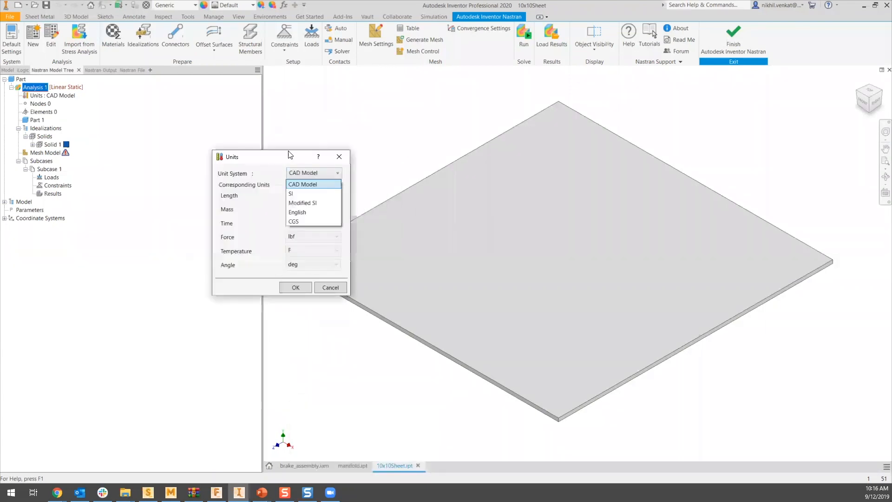
left_click(304, 193)
left_click(312, 173)
left_click(316, 205)
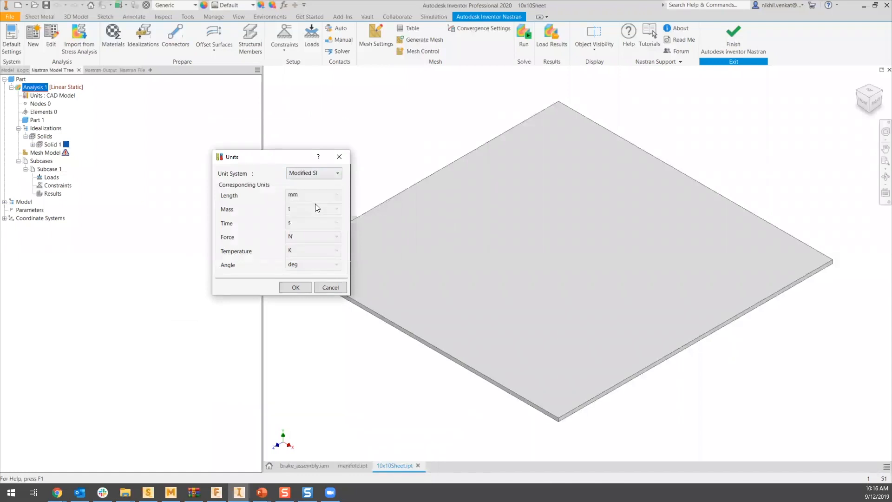
left_click(295, 287)
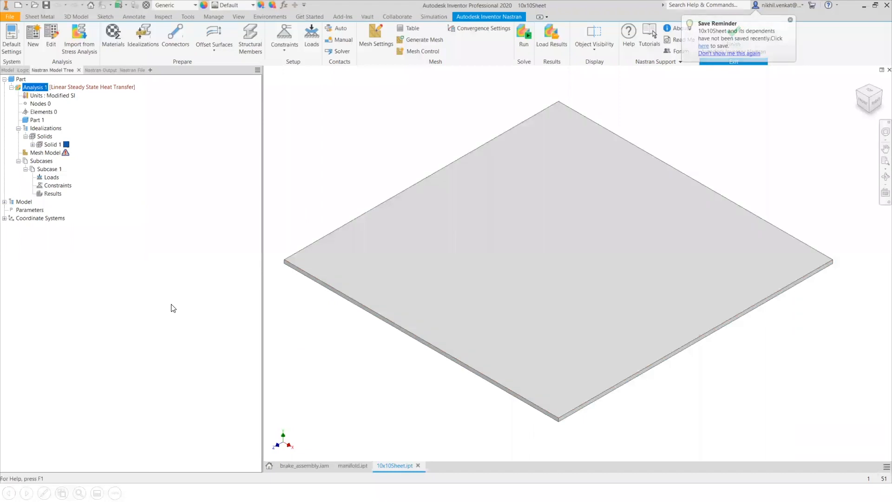
- Edit the material of Solid 1 and load Steel, RQC100 from the Autodesk Material Library
left_click(32, 144)
right_click(59, 154)
left_click(75, 157)
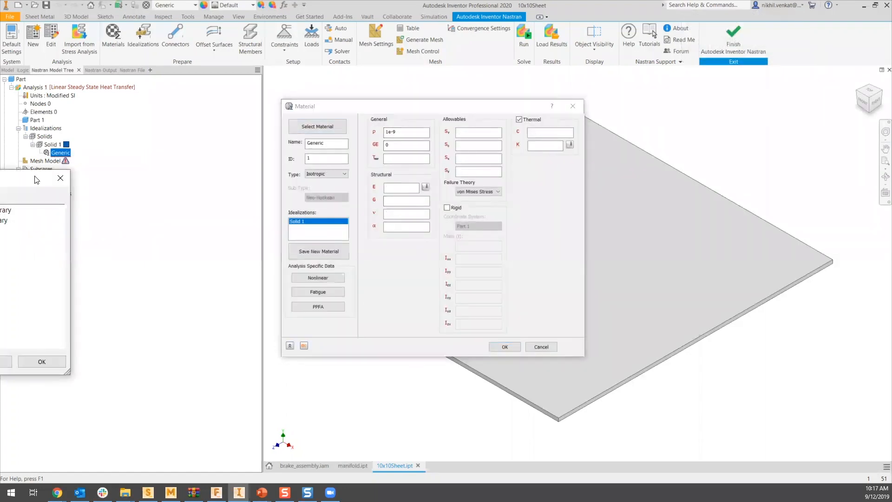
left_click(430, 131)
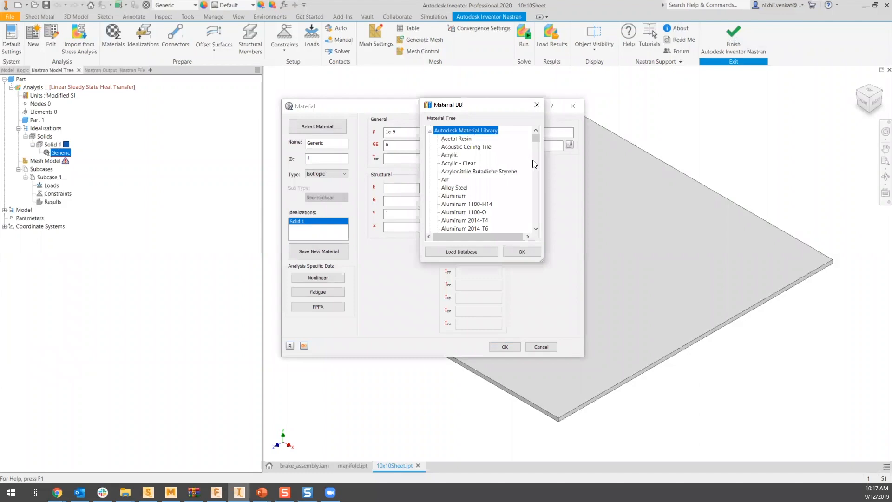
left_click_drag(536, 139, 534, 205)
scroll(503, 197, "up", 8)
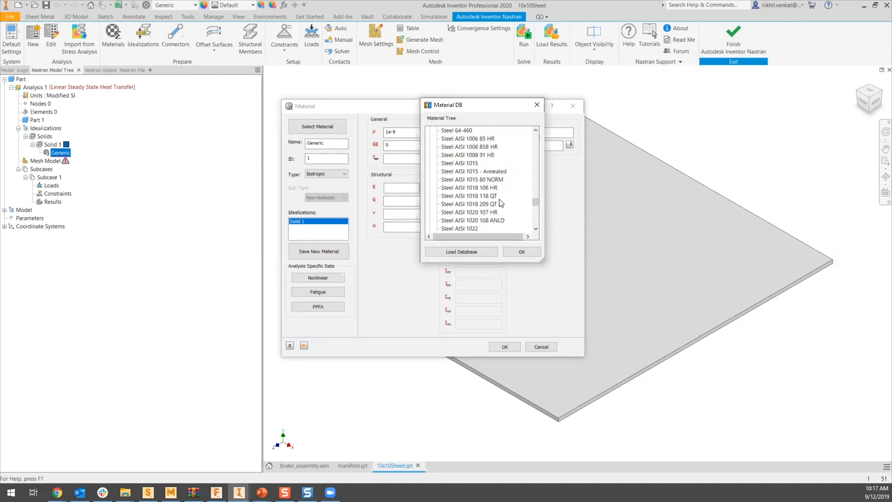
scroll(502, 196, "down", 2)
scroll(492, 170, "up", 3)
scroll(489, 193, "up", 2)
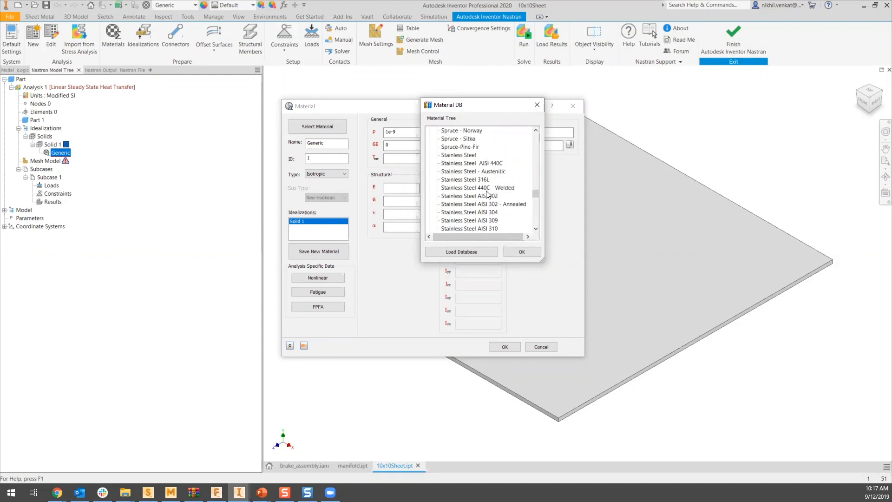
scroll(488, 200, "down", 10)
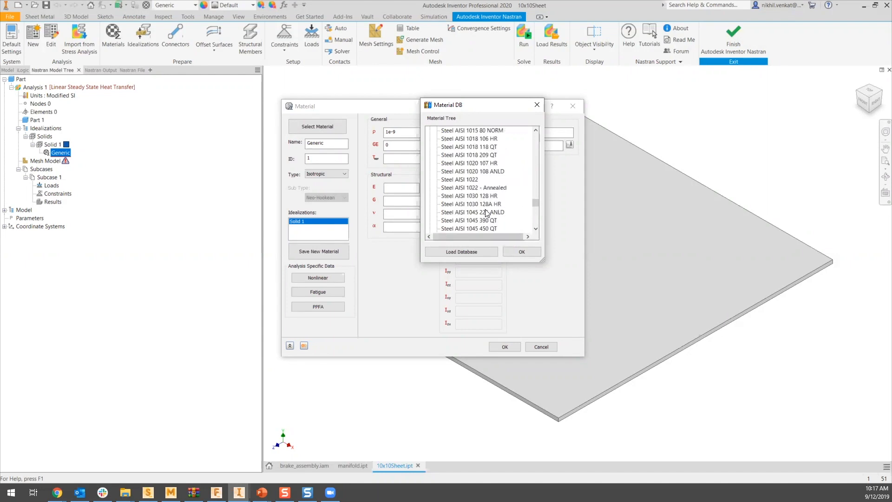
scroll(486, 204, "down", 10)
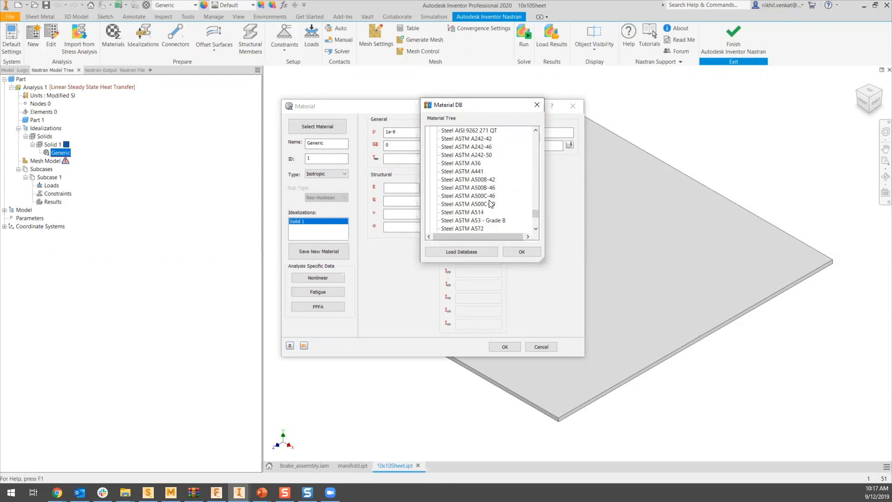
scroll(470, 188, "up", 1)
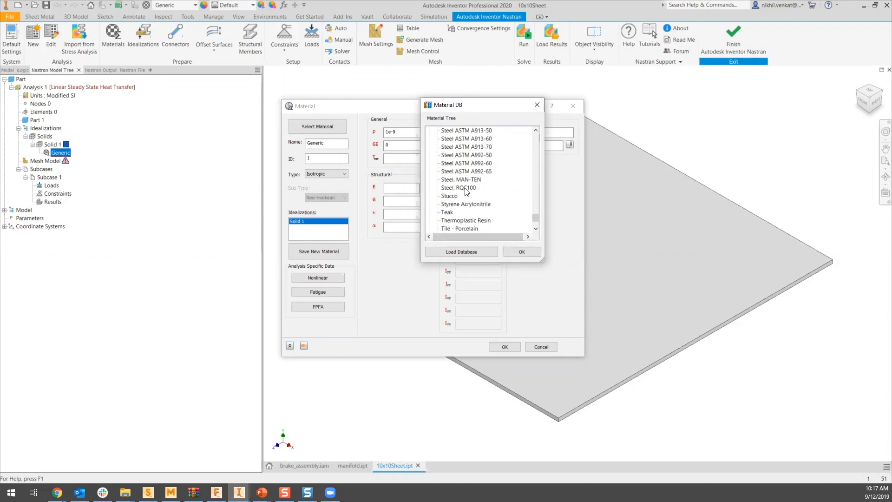
left_click(467, 188)
left_click(518, 252)
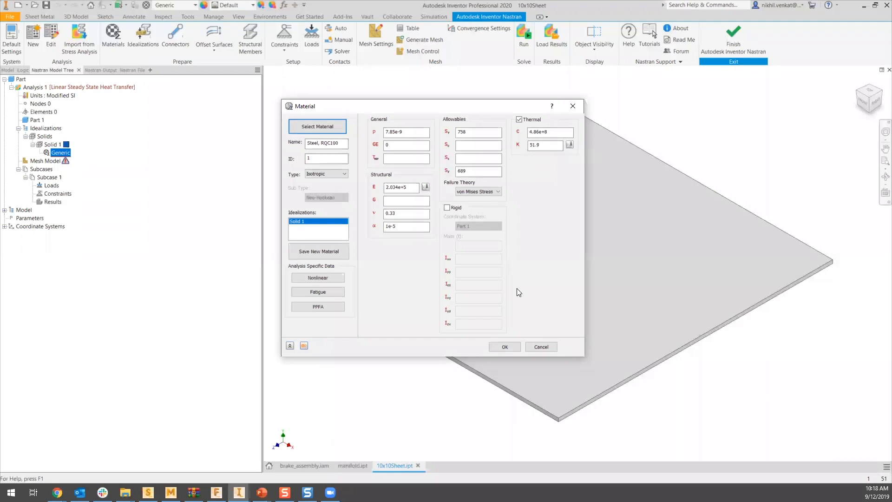
- Check the available material types, keep Isotropic and accept the material definition
left_click(337, 174)
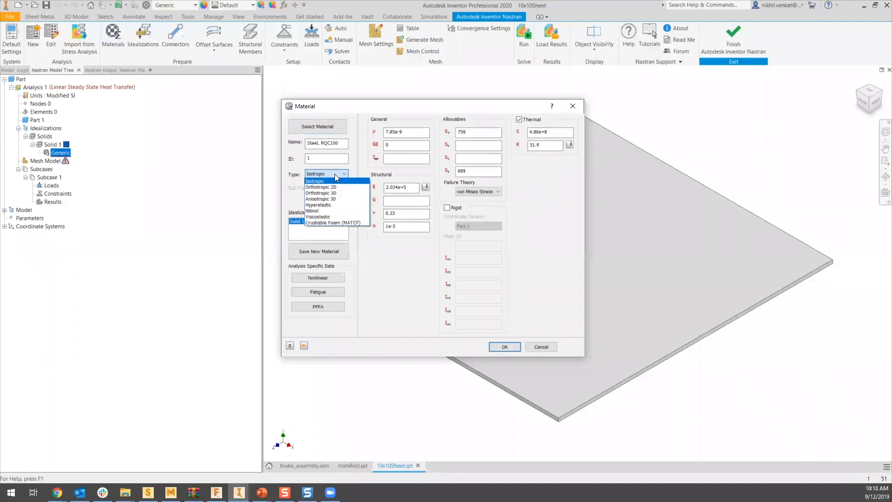
left_click(337, 175)
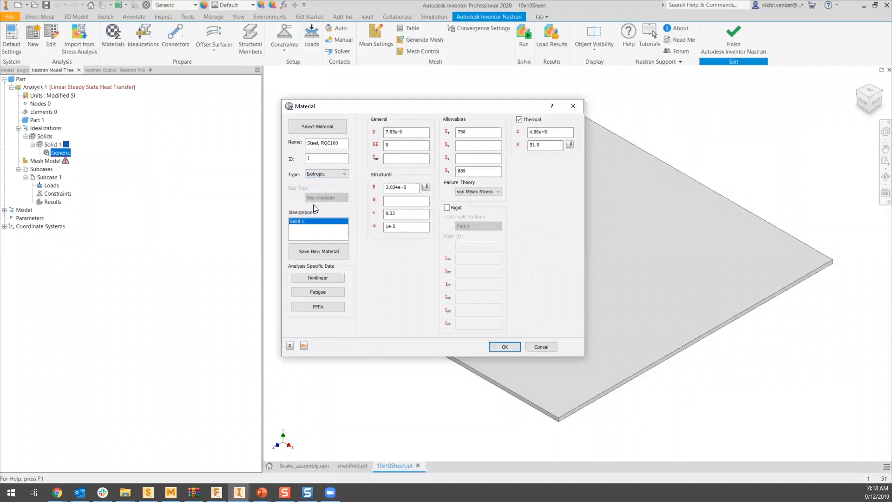
left_click(506, 346)
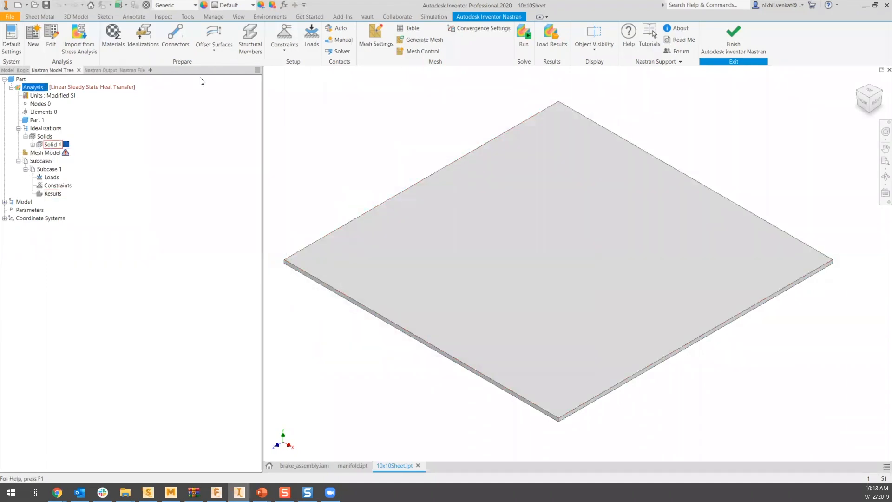
- Start a new Convection load and select the sheet's thin front-left side face as its entity
left_click(310, 35)
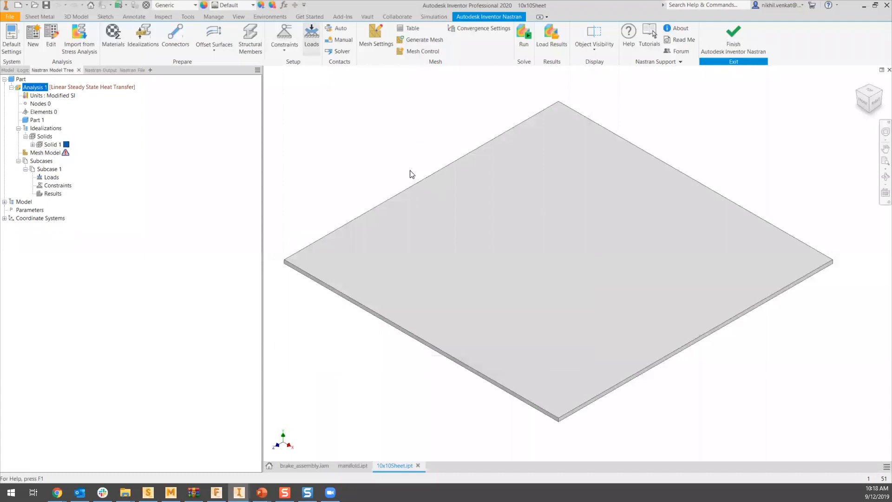
left_click_drag(337, 112, 219, 114)
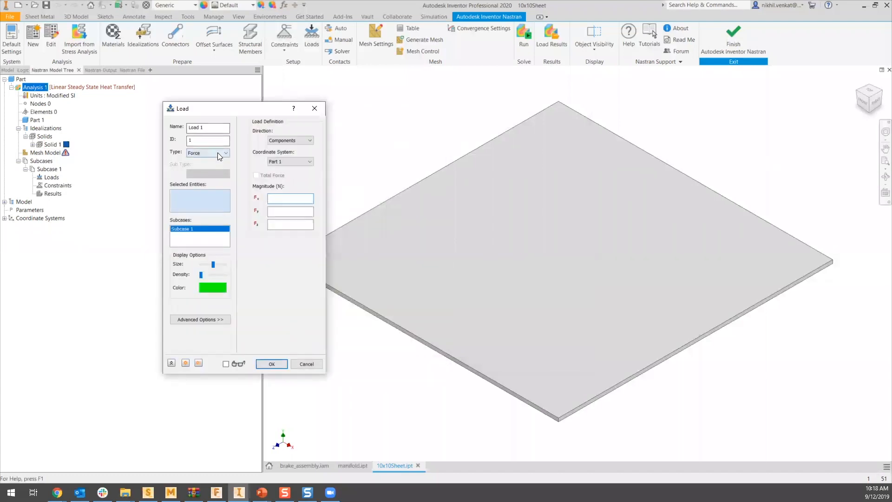
left_click(218, 152)
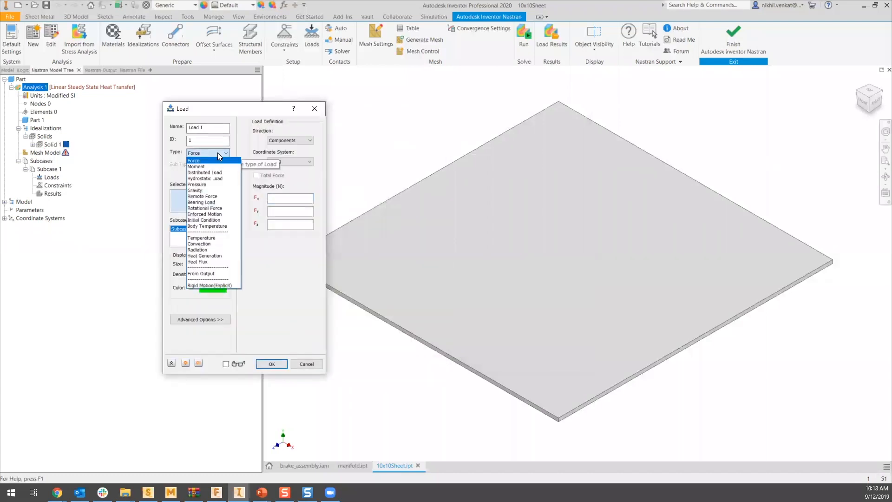
left_click(212, 245)
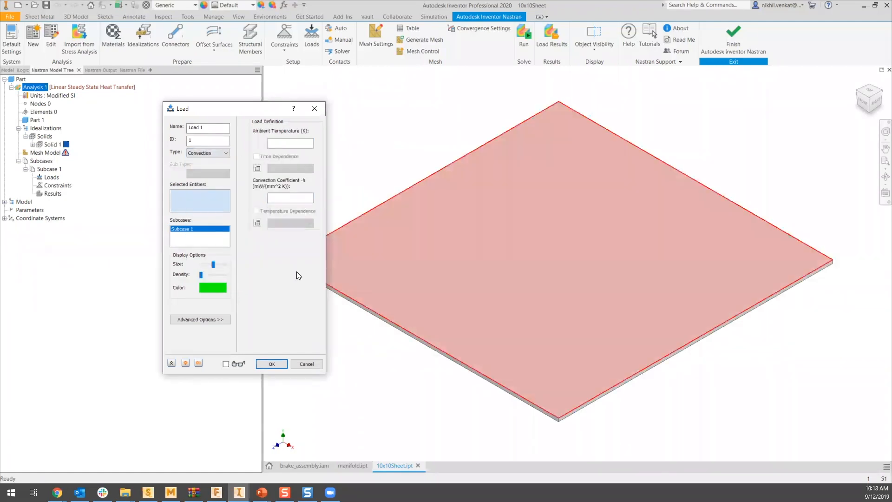
scroll(405, 331, "down", 3)
left_click(406, 331)
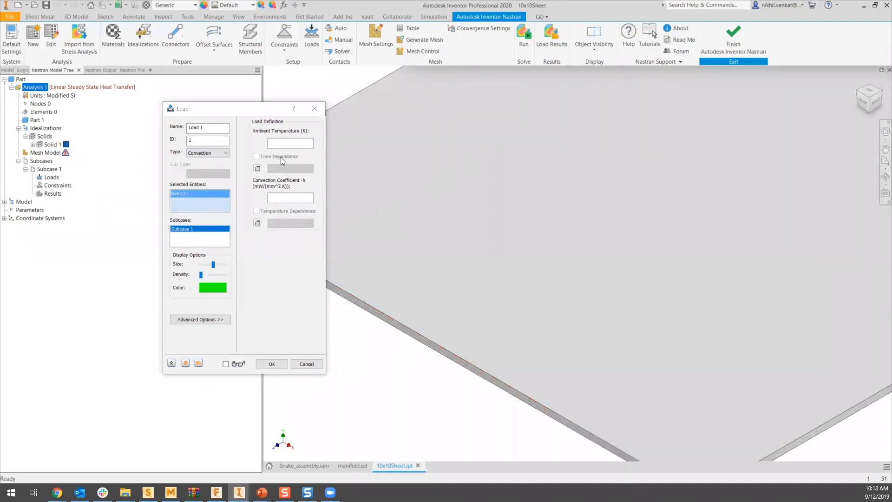
- Set the convection load's ambient temperature to 293 K and its coefficient to 2.93e-3 mW/(mm^2 K), and create it
scroll(372, 374, "up", 5)
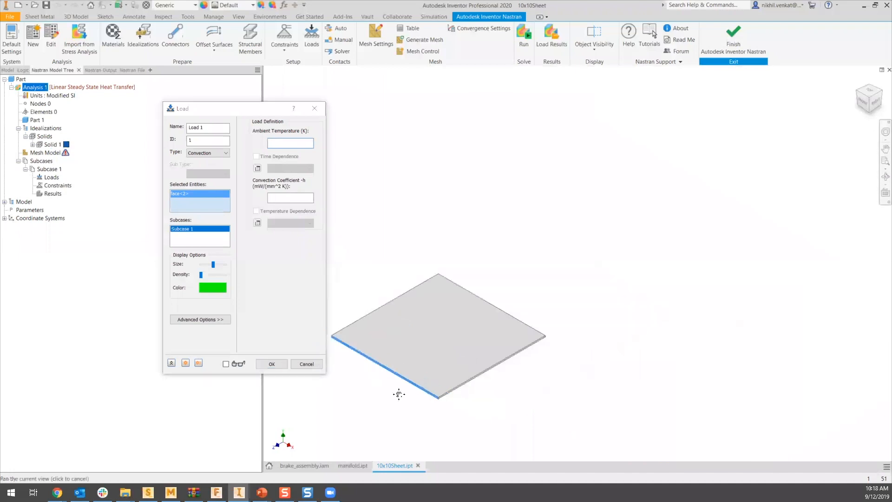
scroll(381, 325, "down", 2)
scroll(364, 236, "down", 2)
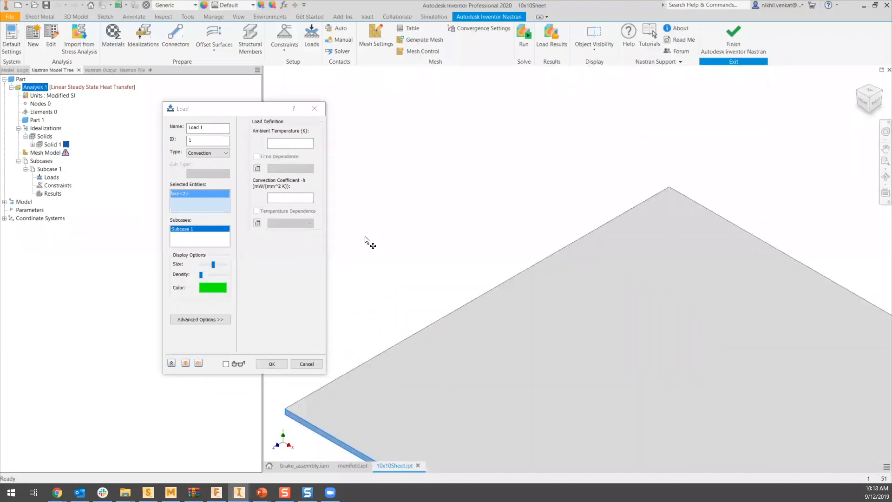
left_click(294, 144)
type("293")
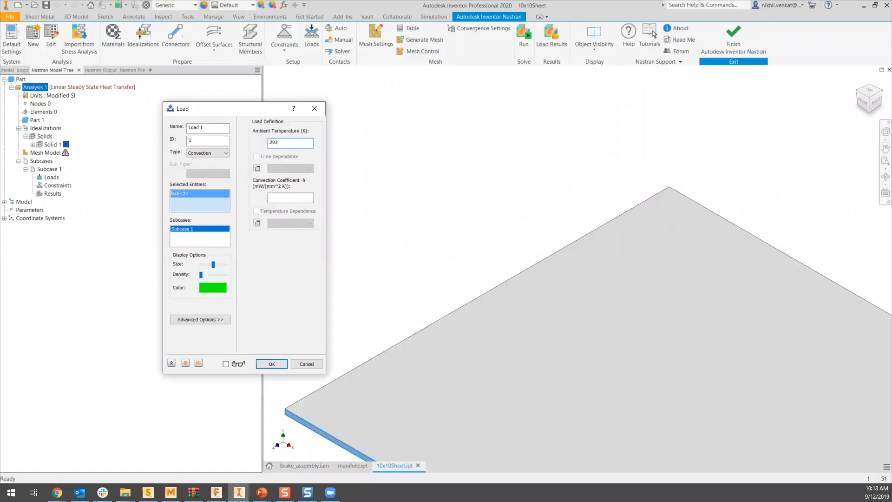
left_click(300, 198)
type("2.93e-3")
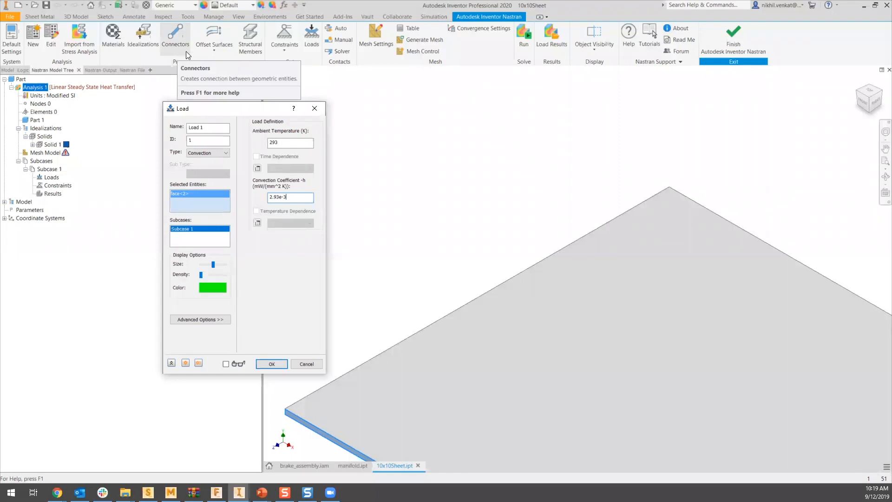
key("Return")
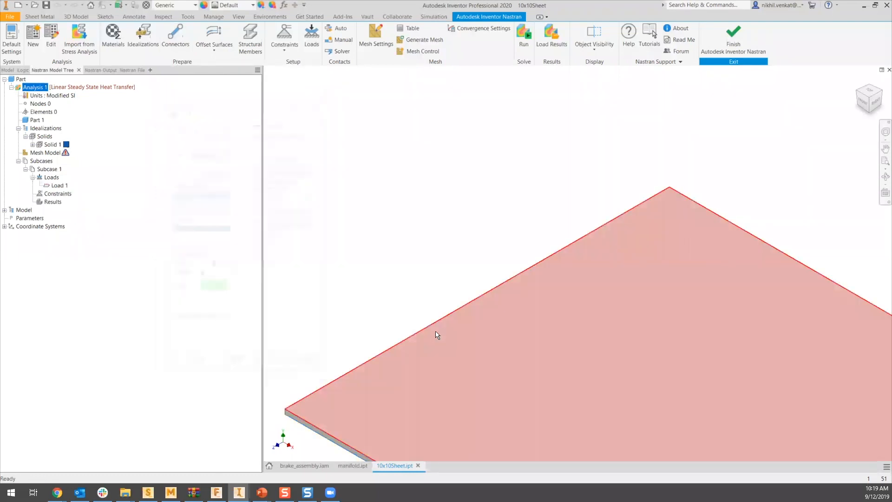
middle_click_drag(470, 338, 652, 304, "shift")
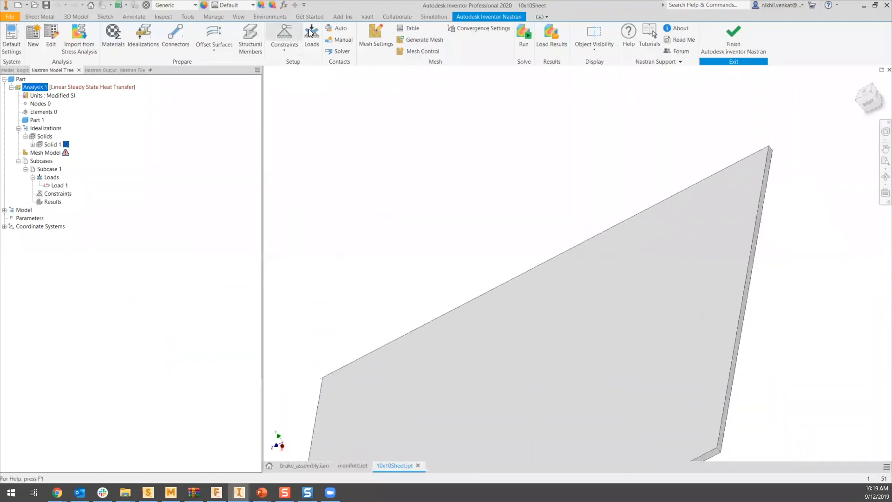
left_click(209, 153)
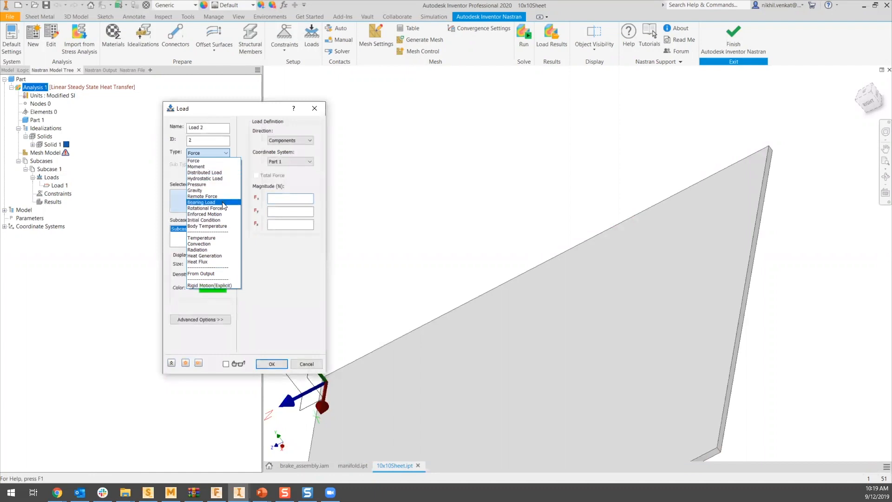
left_click(216, 225)
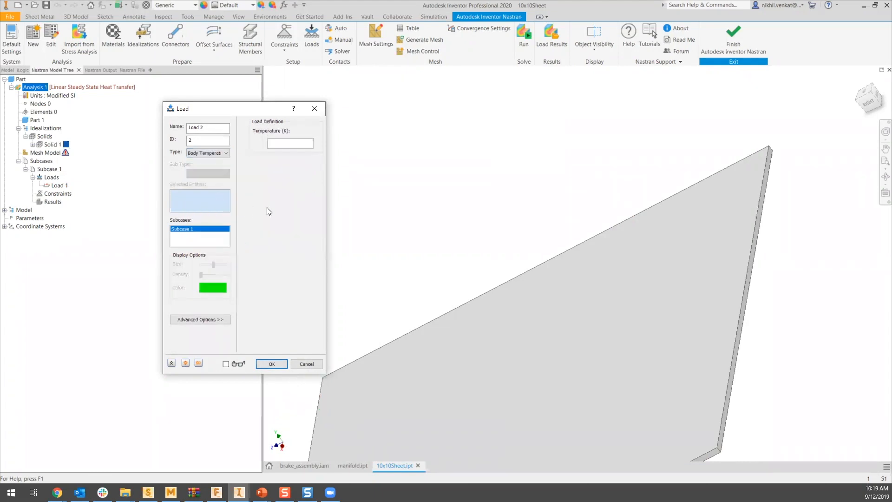
left_click(314, 361)
- Start a new Temperature load and select the short vertical edge at the sheet's back corner as its entity
middle_click_drag(405, 296, 465, 278, "shift")
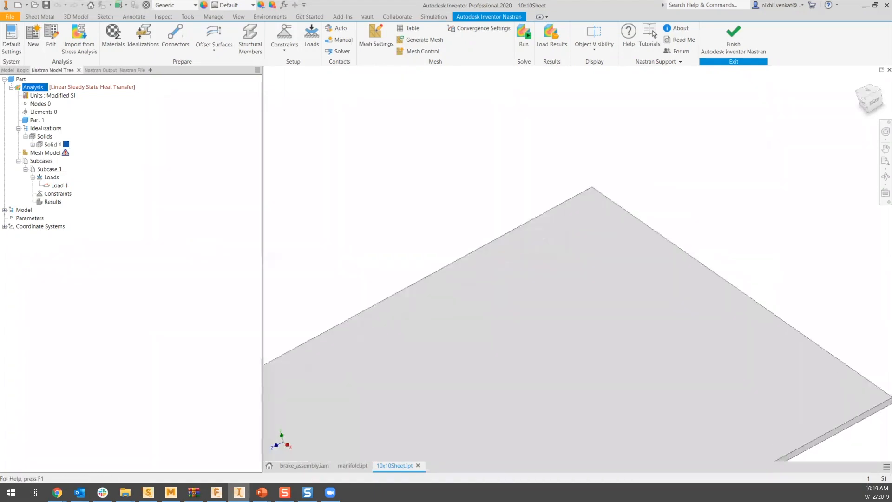
left_click(310, 39)
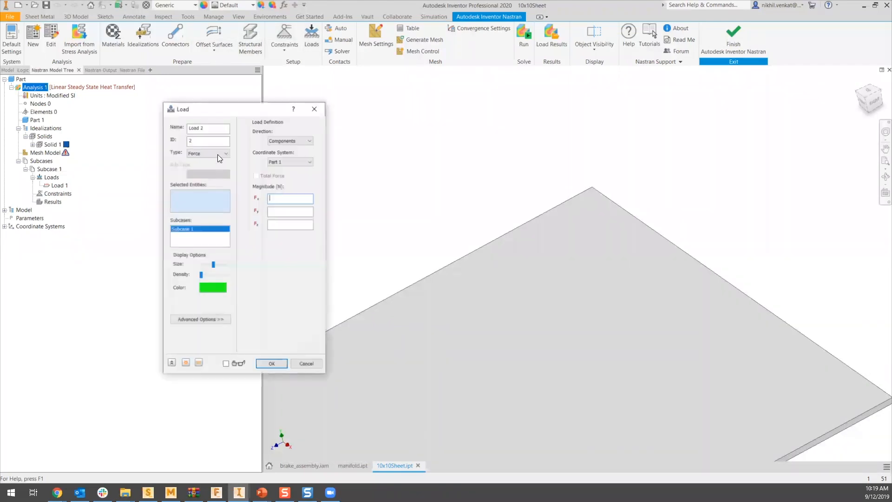
left_click(217, 152)
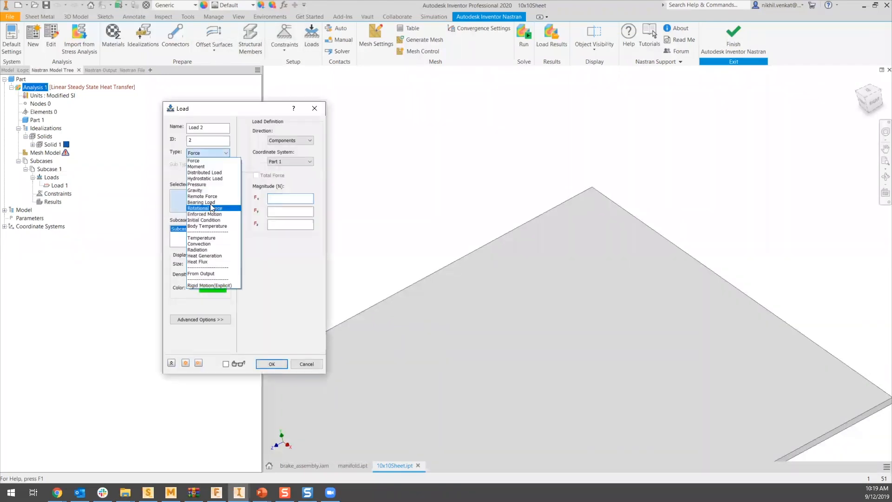
left_click(208, 238)
middle_click_drag(585, 225, 623, 181, "shift")
left_click(626, 172)
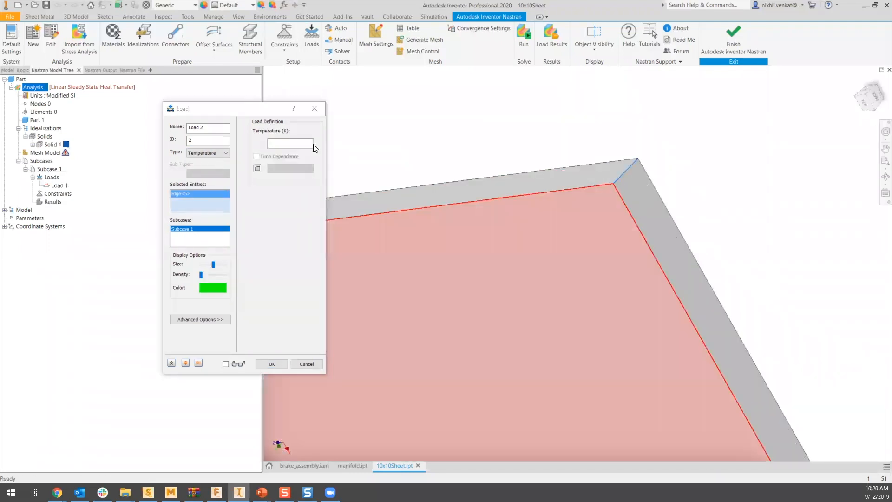
- Set the corner edge's temperature to 315 K and create the load
left_click(303, 145)
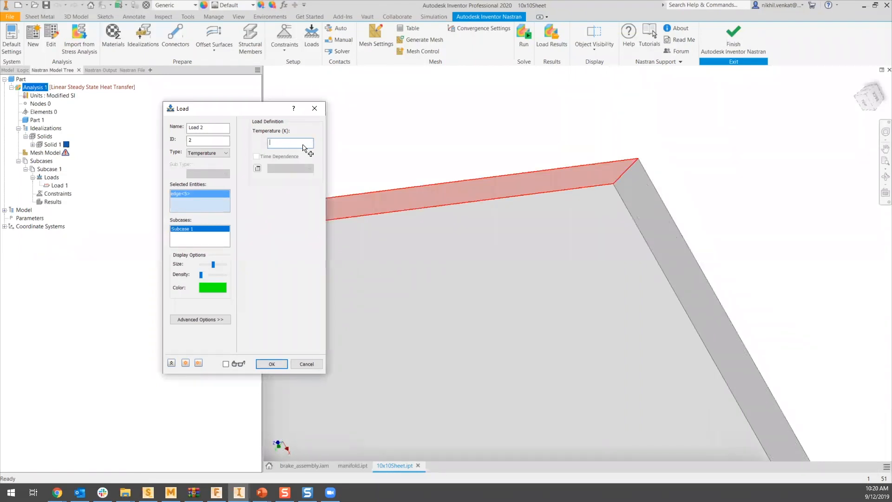
mouse_move(431, 200)
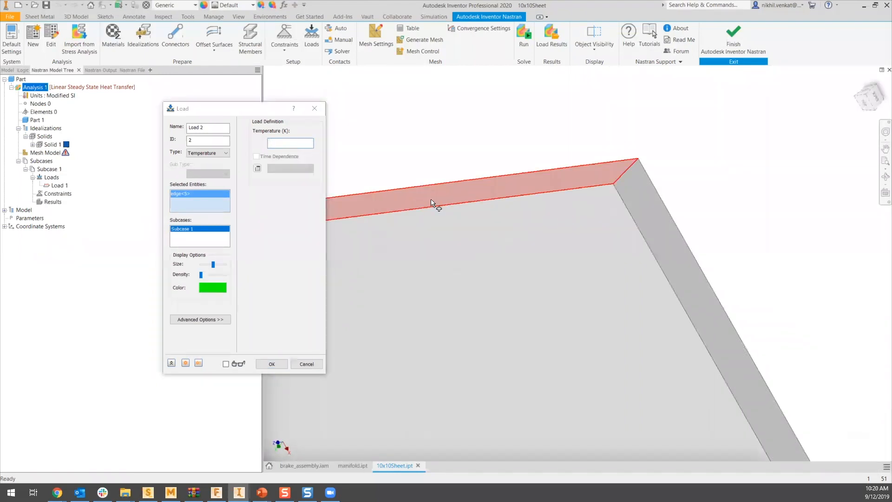
left_click(276, 143)
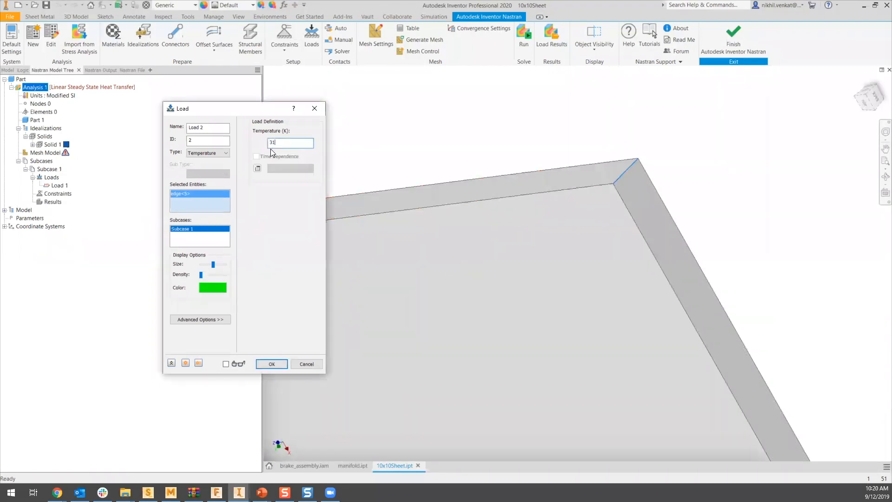
left_click(266, 363)
left_click(858, 81)
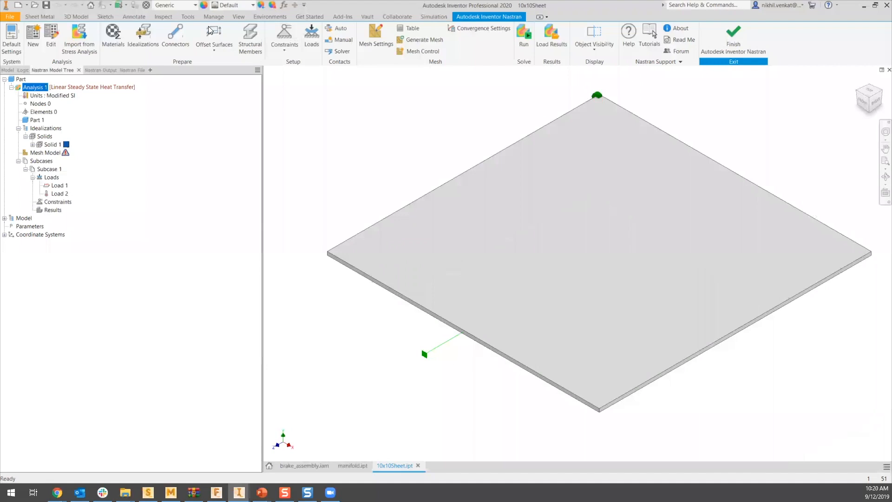
- Generate the sheet's mesh with linear elements and an element size of 6 mm
left_click(377, 43)
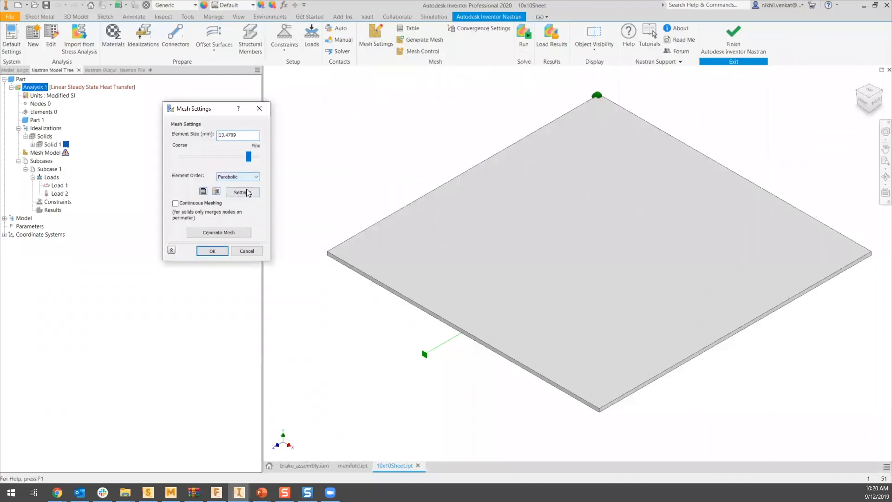
left_click(249, 177)
left_click(247, 185)
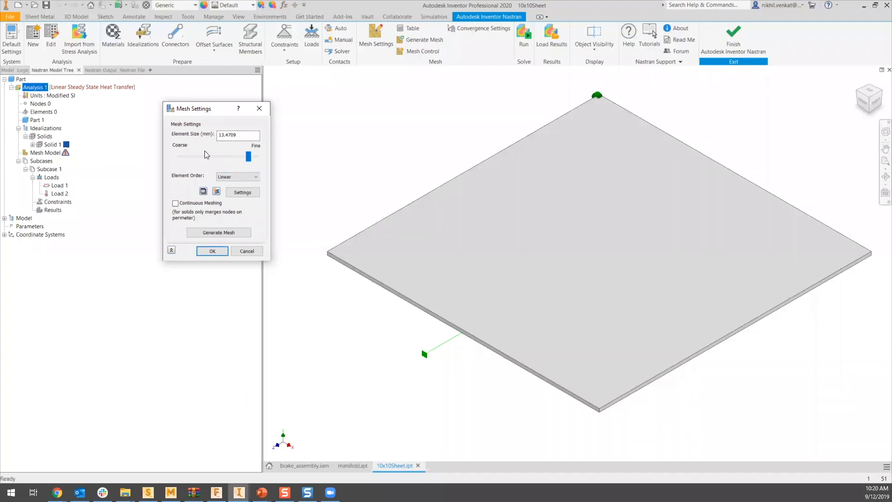
left_click_drag(239, 135, 215, 137)
type("6")
left_click(232, 231)
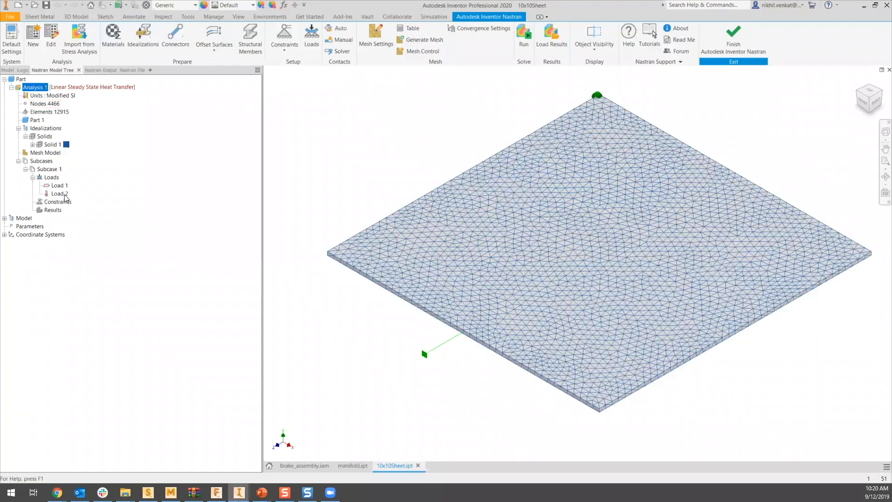
- Run the heat transfer analysis, inspect the temperature contour from above and at the heated corner, and leave the results display
left_click(530, 46)
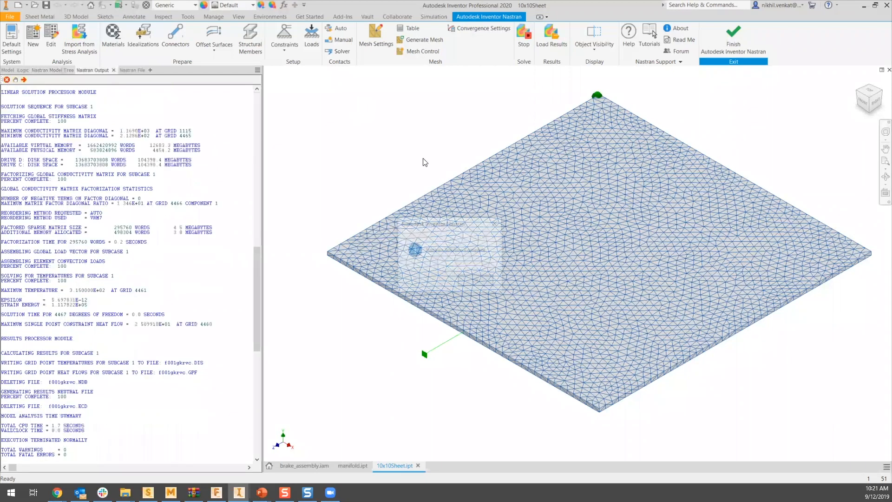
left_click(478, 279)
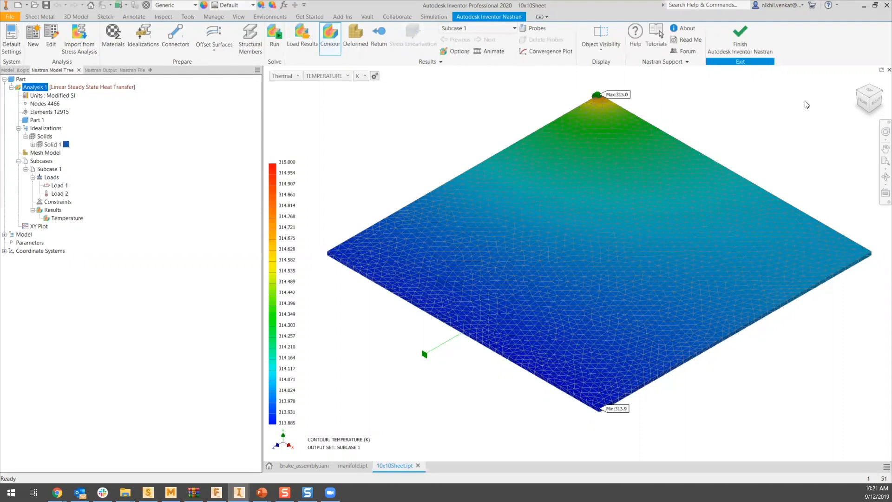
left_click(869, 91)
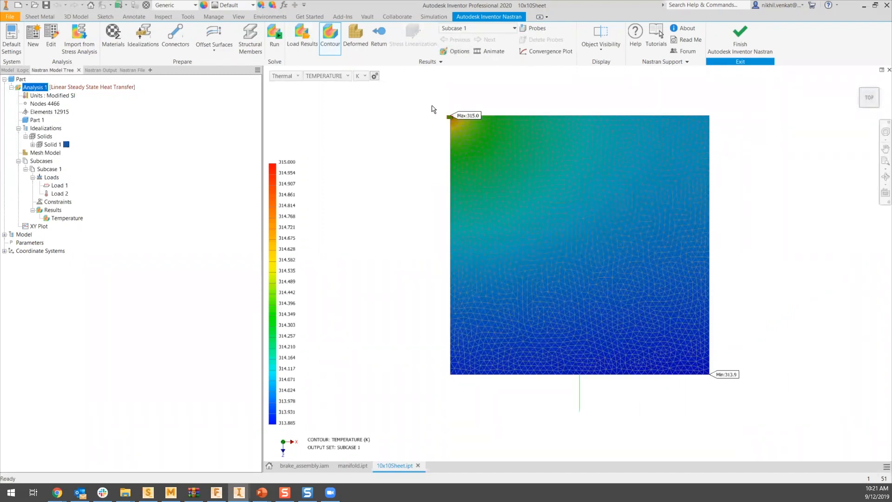
scroll(428, 100, "down", 10)
scroll(434, 94, "up", 3)
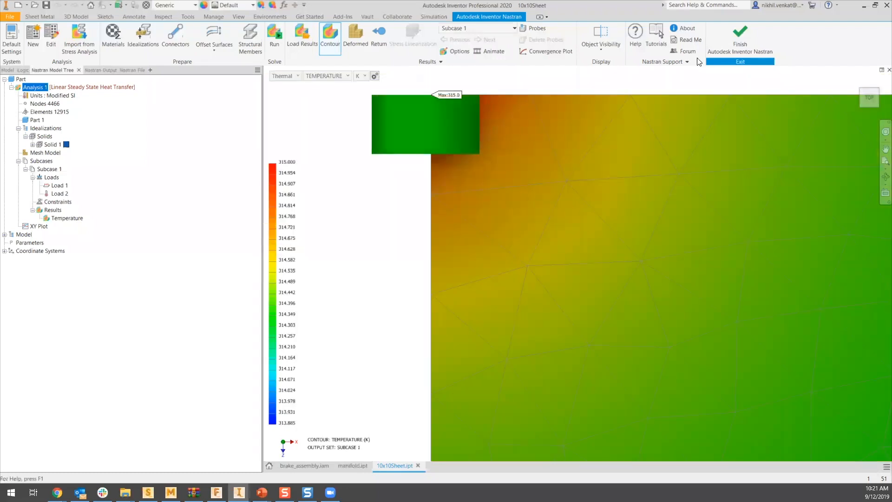
key("F6")
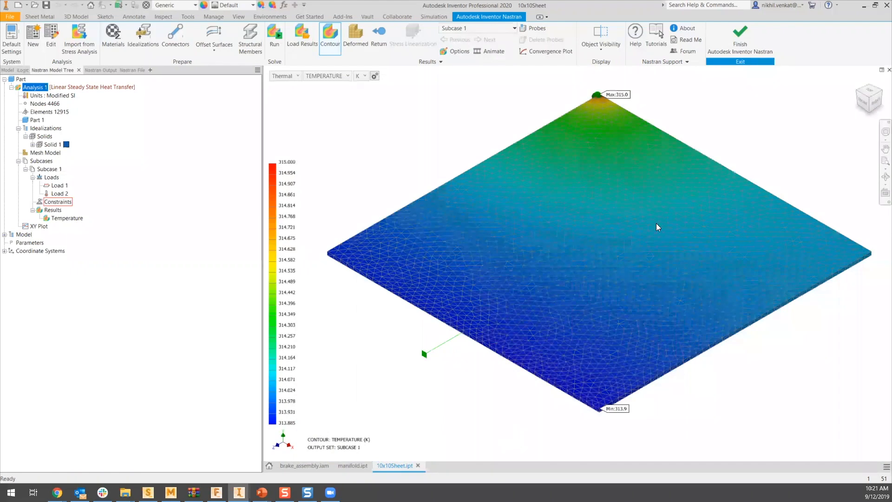
left_click(741, 45)
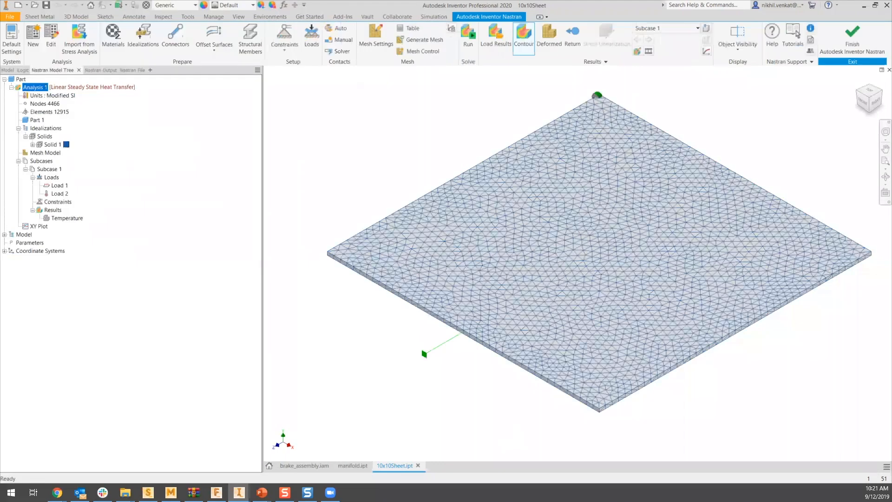
- Edit Analysis 1 and change its type to Nonlinear Steady State Heat Transfer
right_click(32, 86)
left_click(57, 102)
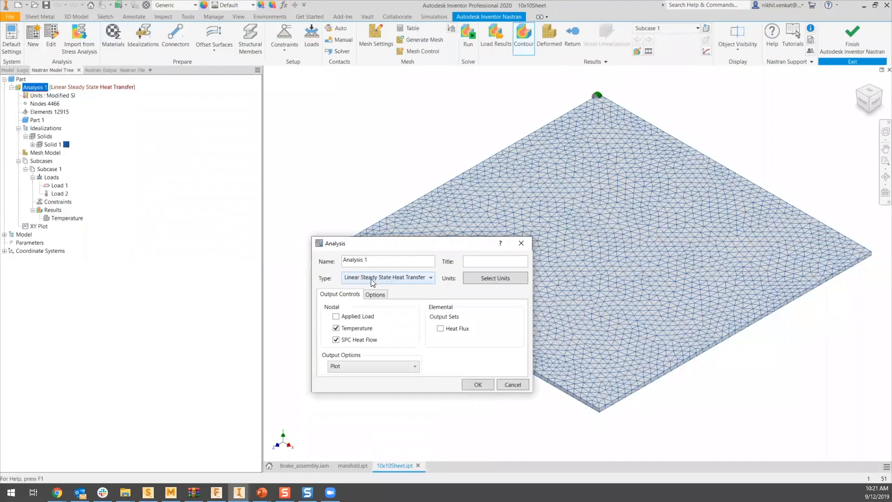
left_click(369, 277)
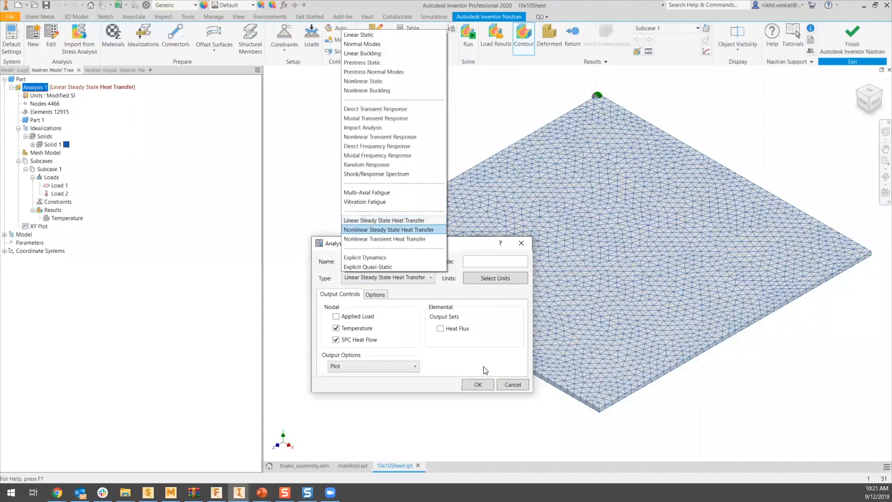
left_click(480, 386)
left_click(480, 386)
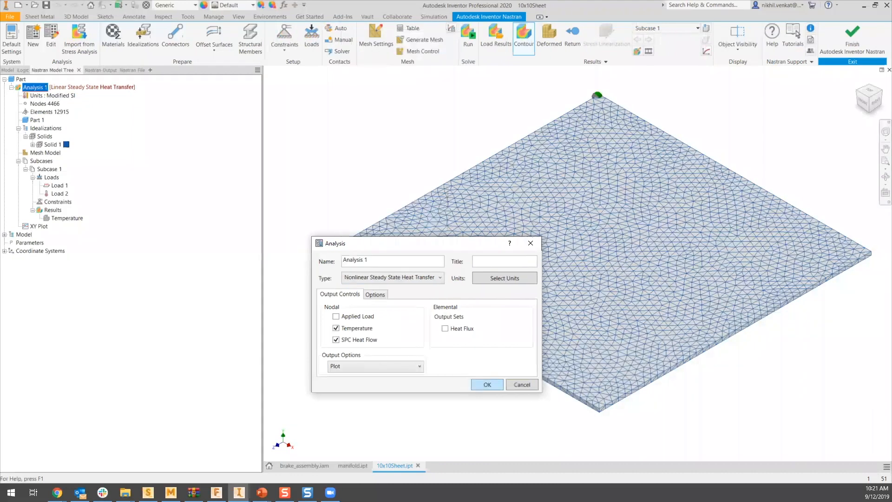
- Open Solid 1's Steel, RQC100 material for editing and enable temperature dependence for its thermal conductivity K
left_click(33, 145)
left_click(68, 152)
double_click(67, 152)
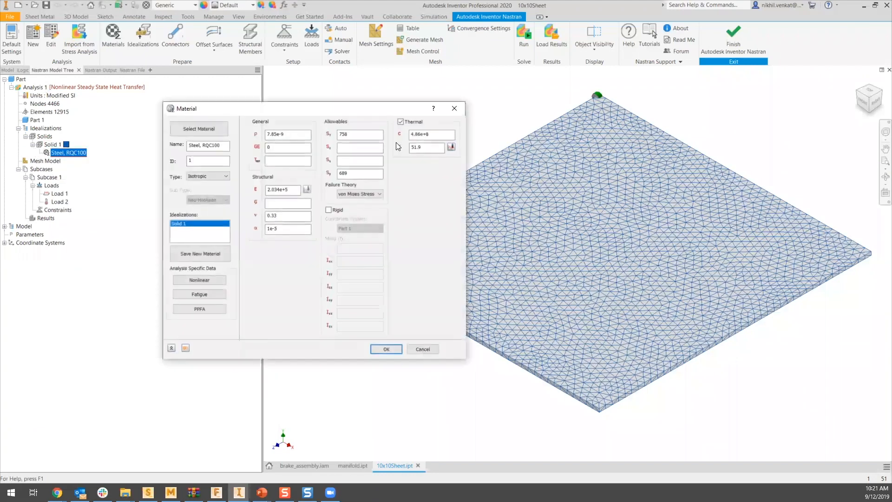
left_click(450, 147)
left_click(278, 222)
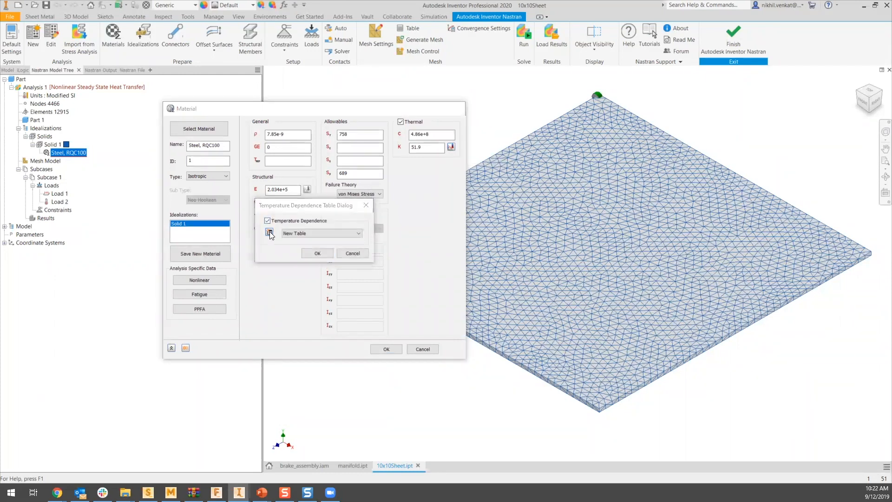
- Start a new conductivity table of type Load Scale Factor vs. Temperature
left_click(270, 232)
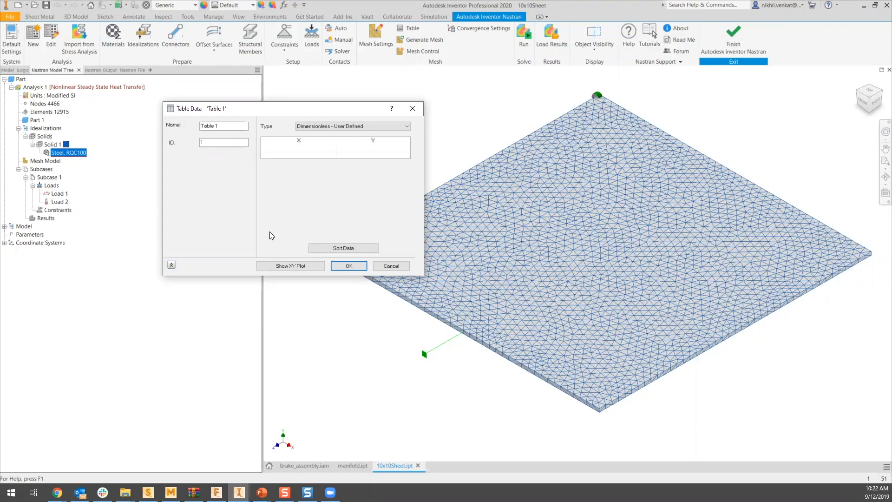
left_click(324, 125)
left_click(335, 139)
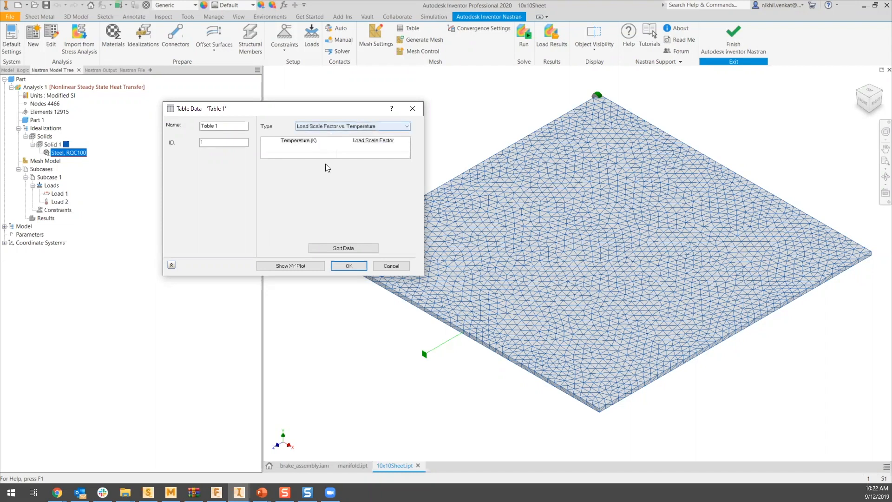
- Enter the table's first row as 293 K with a load scale factor of 14.9
left_click(321, 148)
left_click(320, 148)
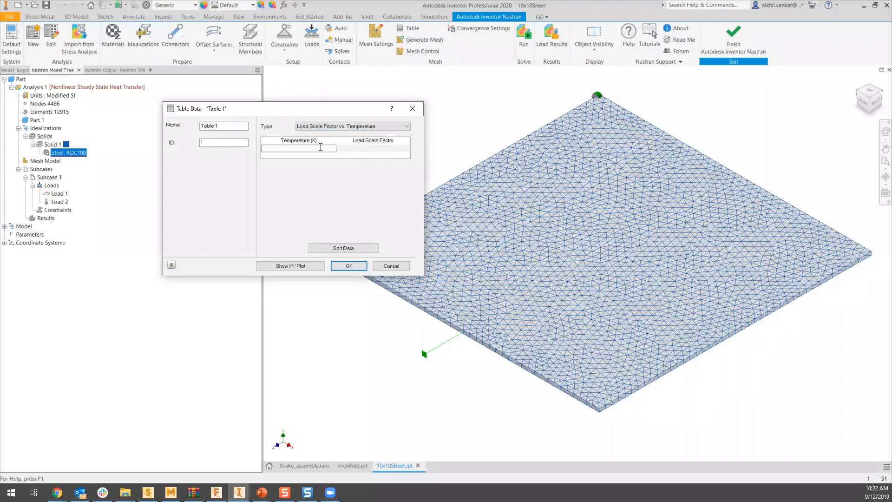
type("293")
key("BackSpace")
key("BackSpace")
key("BackSpace")
type("7293")
left_click(352, 148)
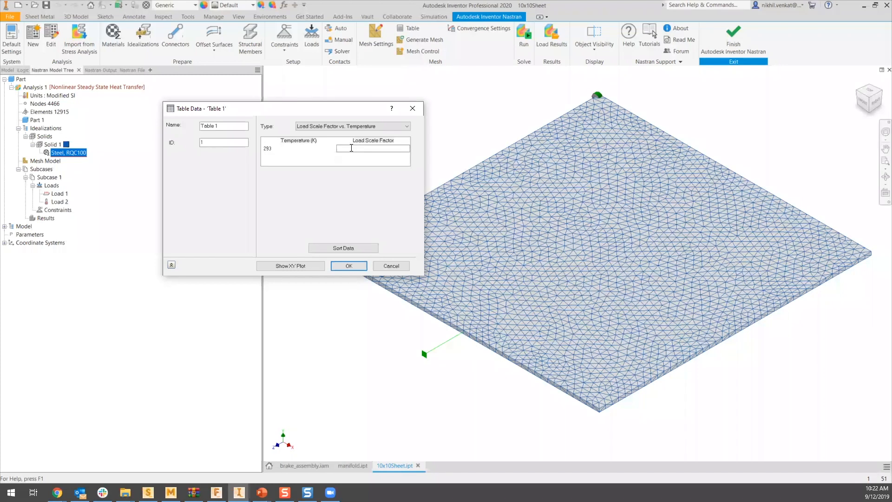
type("14.9")
- Enter the table's second row as 343 K with a load scale factor of 16.4
left_click(275, 156)
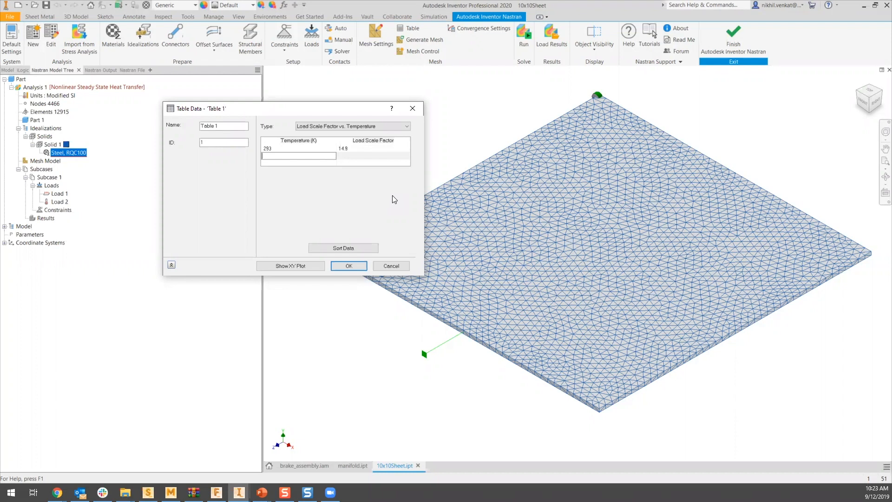
type("343")
key("Tab")
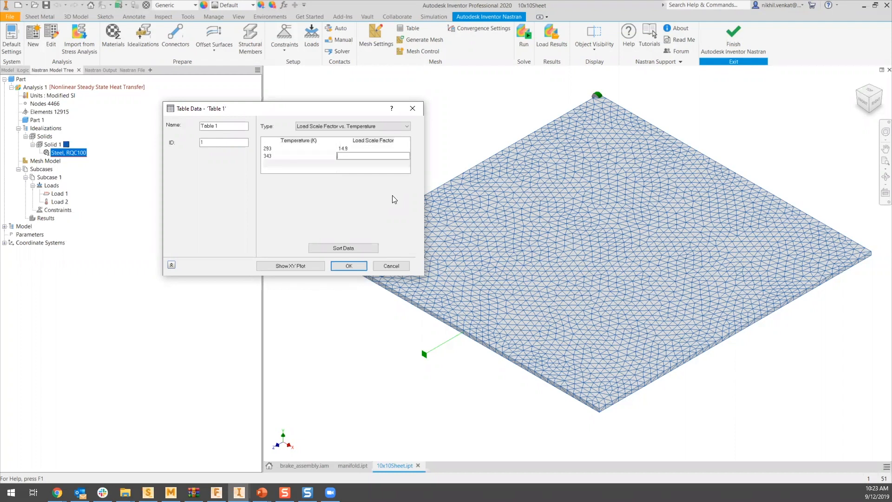
type("1")
key("BackSpace")
type("26")
key("BackSpace")
key("BackSpace")
type("16.4")
key("Tab")
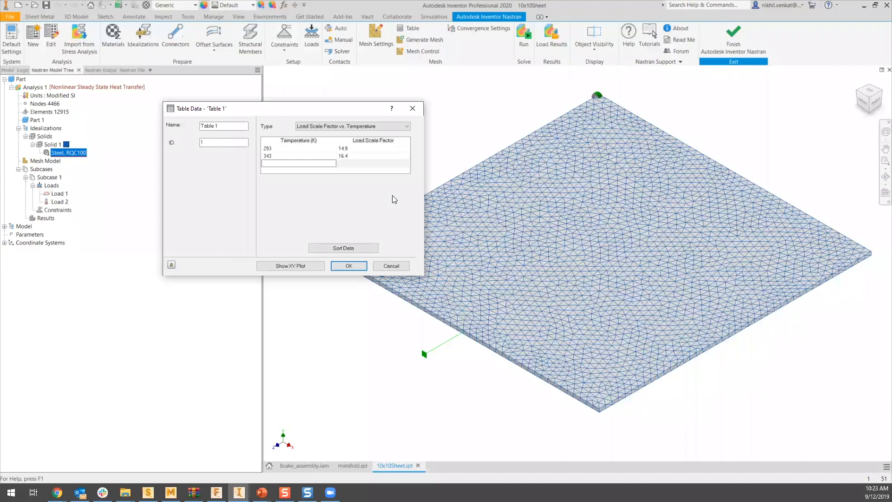
- Enter the table's third row as 360 K with a load scale factor of 17.8
type("360")
key("Tab")
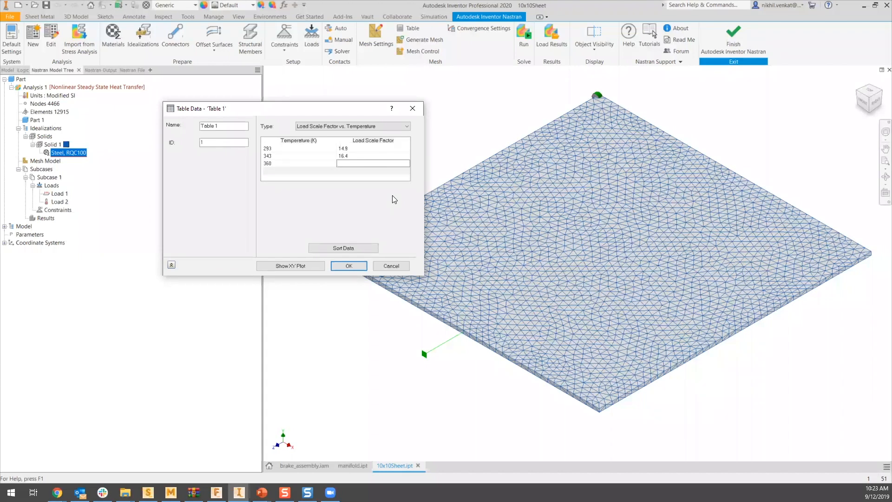
type("17.8")
key("Tab")
- Enter the table's fourth row as 400 K with a load scale factor of 19.3
type("400")
key("Tab")
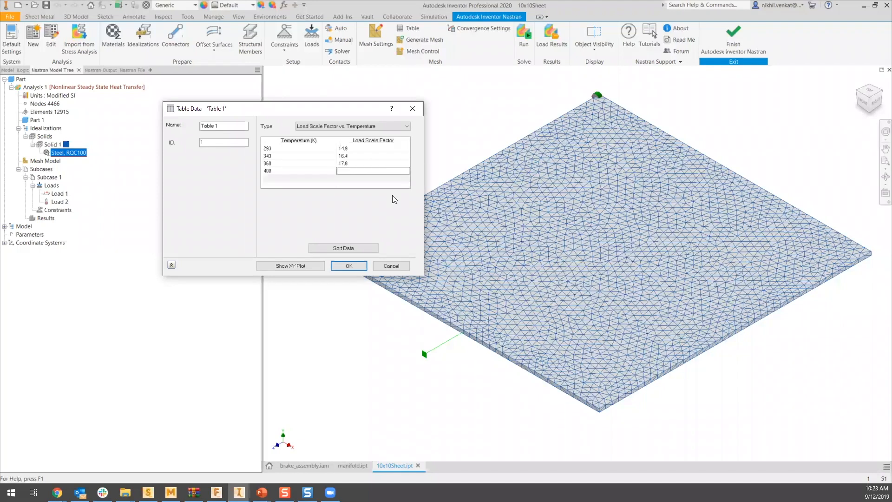
type("19.3")
left_click(327, 183)
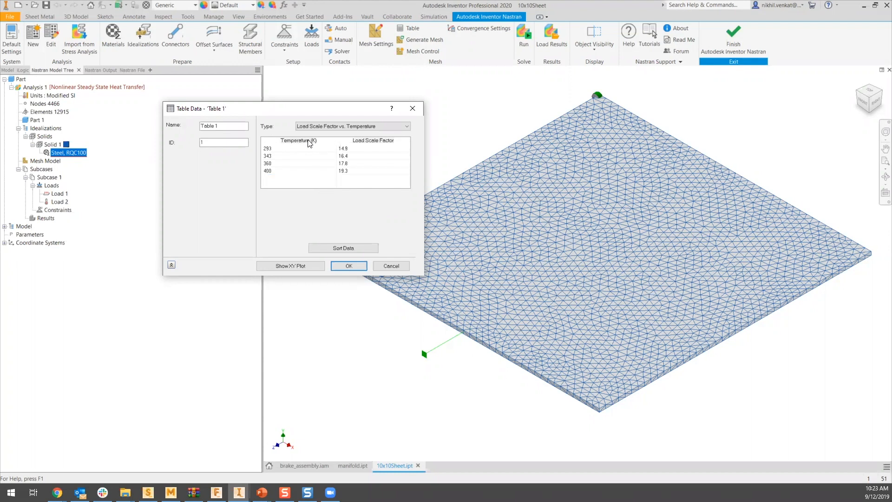
- Review the XY plot of load scale factor versus temperature, close it, and accept Table 1 for the conductivity
left_click(290, 266)
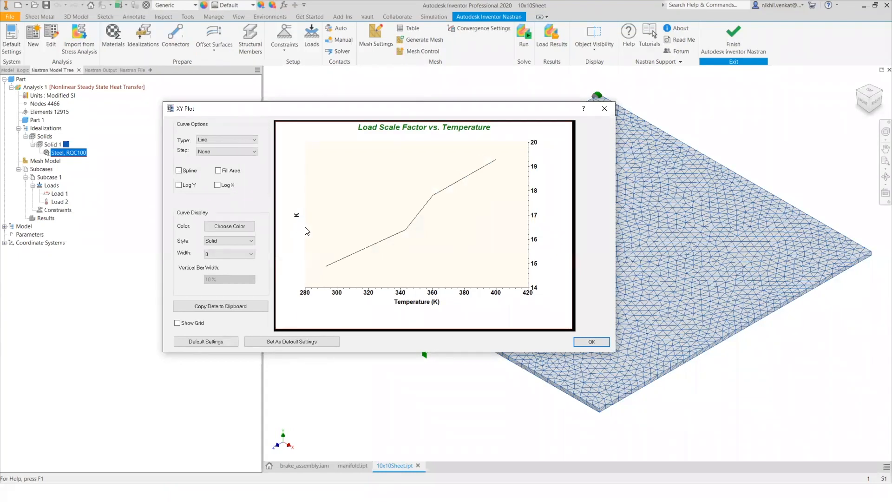
key("Return")
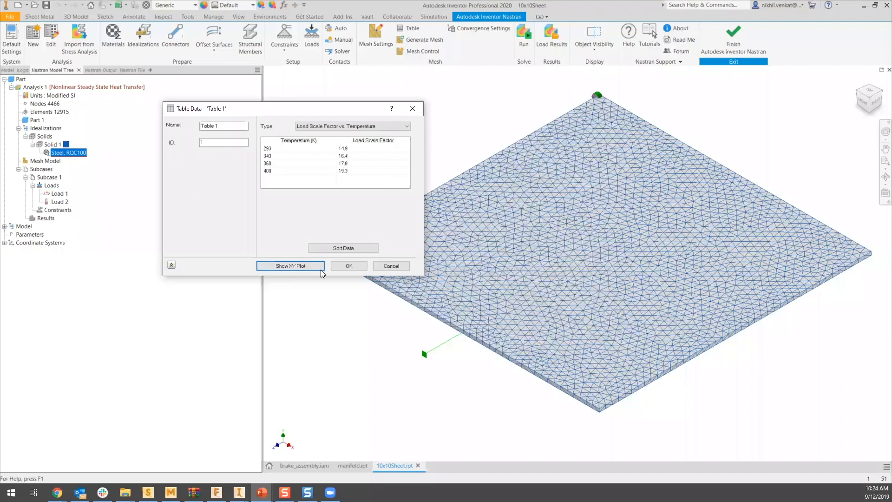
left_click(347, 267)
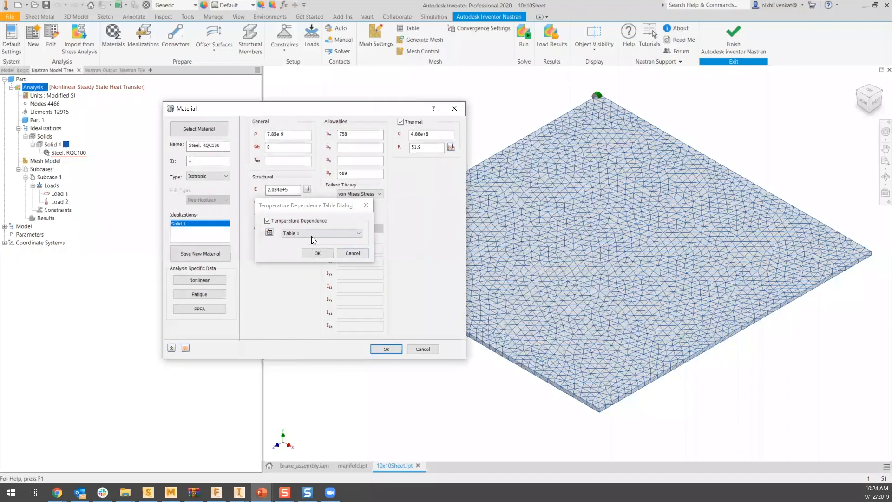
- Keep Table 1 as the temperature dependence of the thermal conductivity and accept the Steel, RQC100 material changes
left_click(313, 236)
left_click(311, 246)
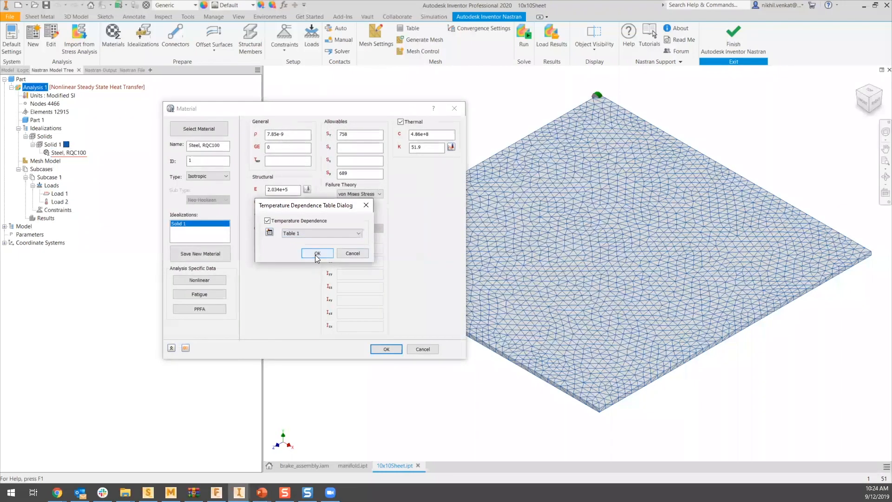
left_click(318, 253)
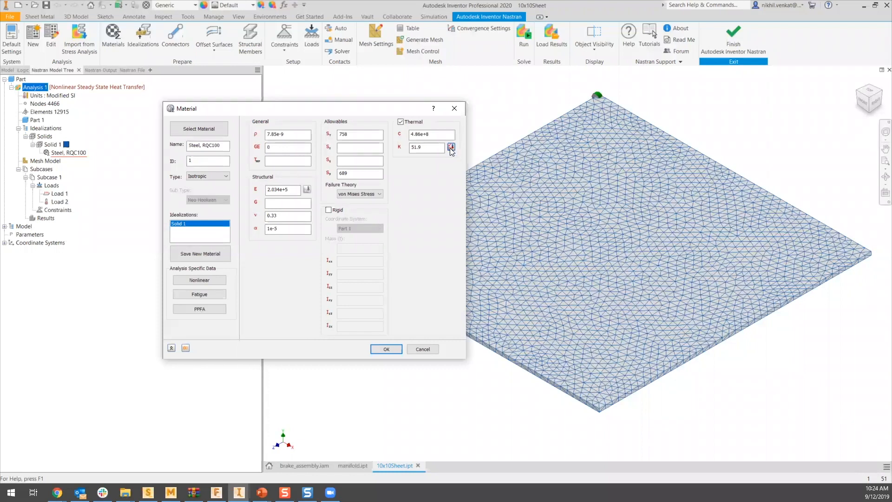
left_click(389, 349)
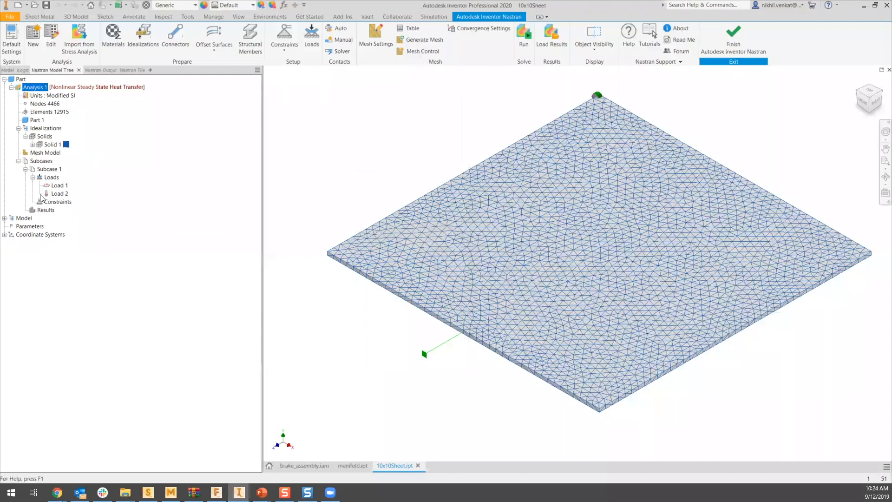
- Review the convection Load 1, try to run the nonlinear analysis, and check the details of the reported problem
left_click(59, 186)
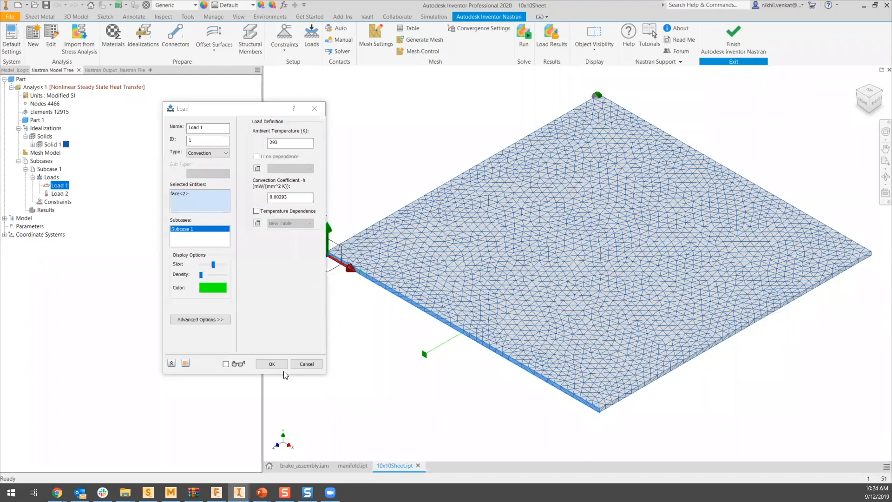
left_click(525, 37)
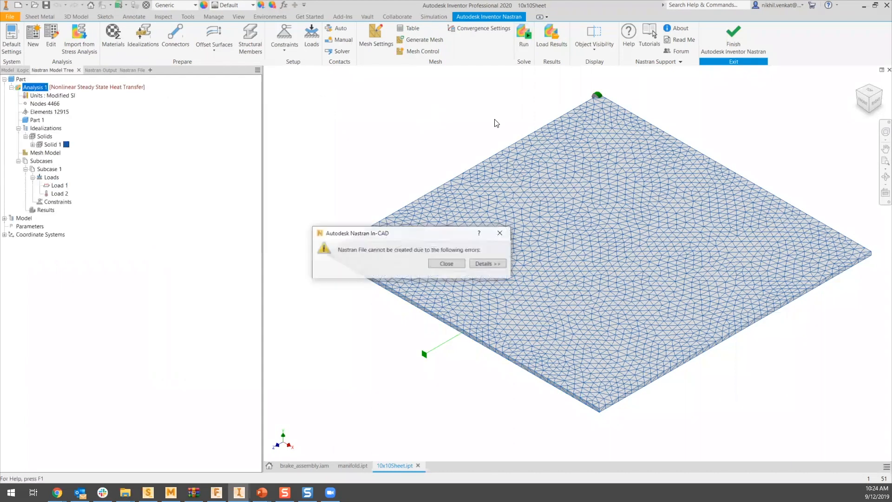
left_click(486, 262)
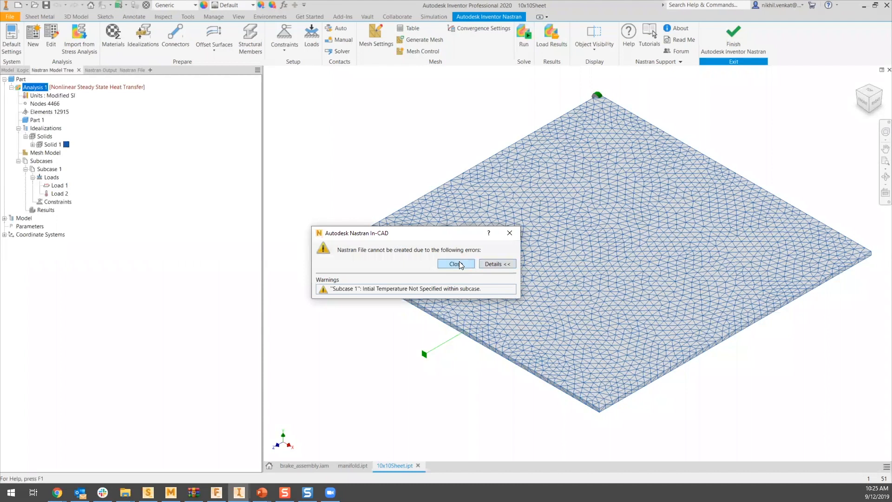
left_click(455, 264)
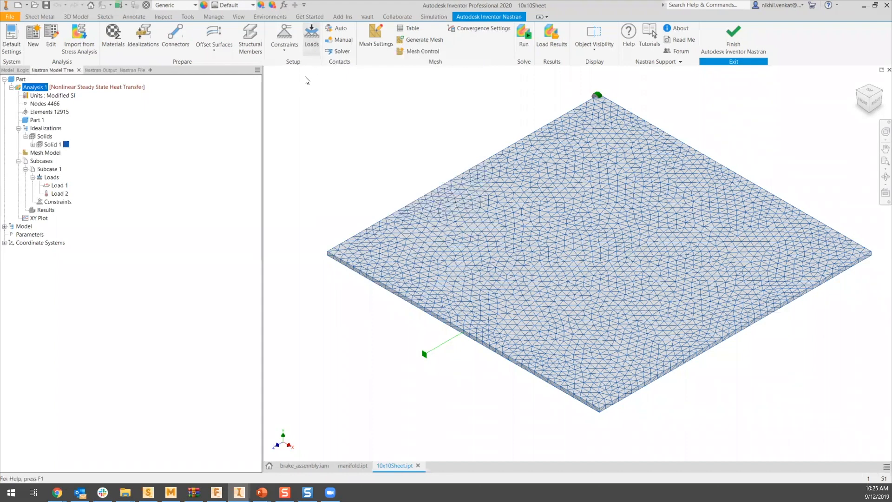
- Add an Initial Condition load with the Temperature subtype to Subcase 1 and enter the initial temperature in kelvin
left_click(312, 41)
left_click(211, 153)
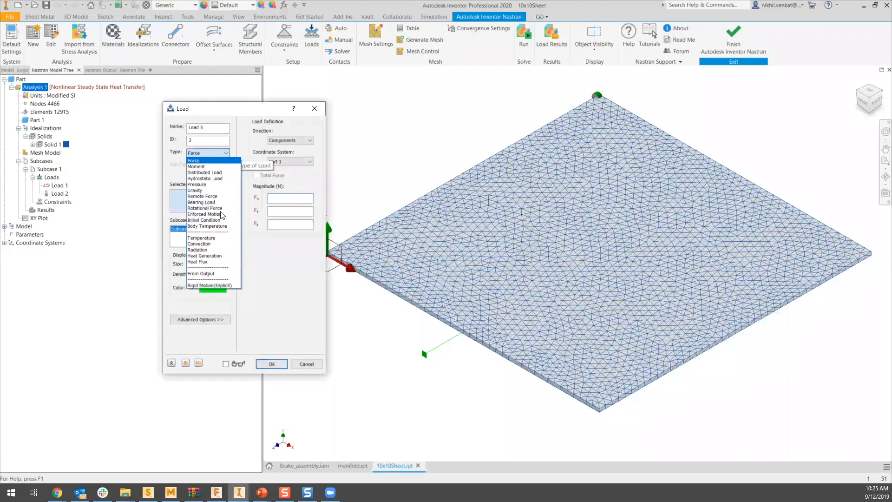
left_click(218, 220)
left_click(210, 175)
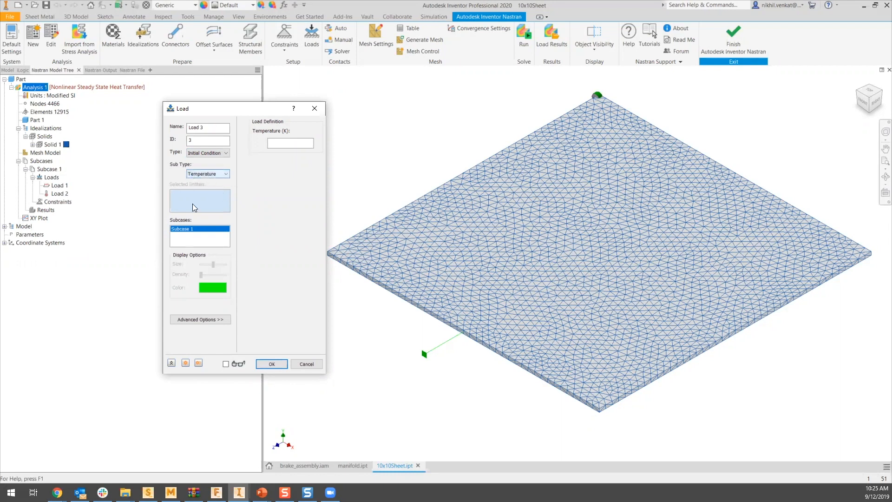
left_click(587, 253)
left_click(303, 255)
left_click(487, 320)
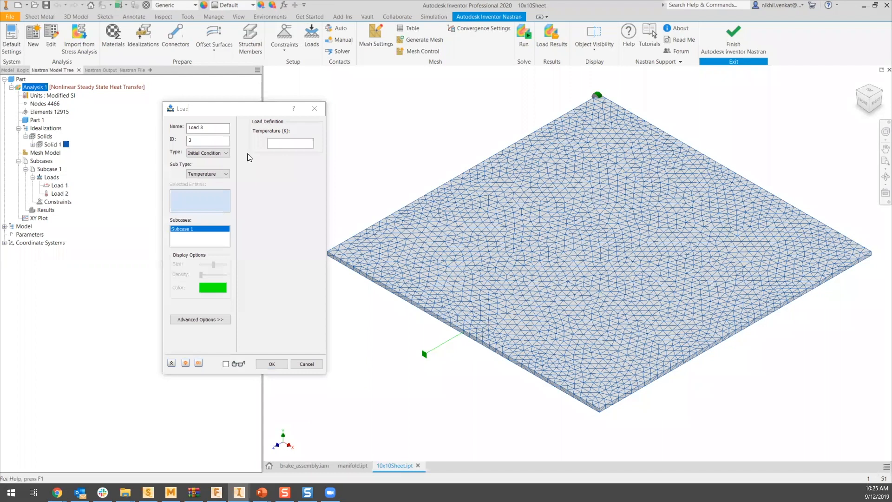
left_click(276, 143)
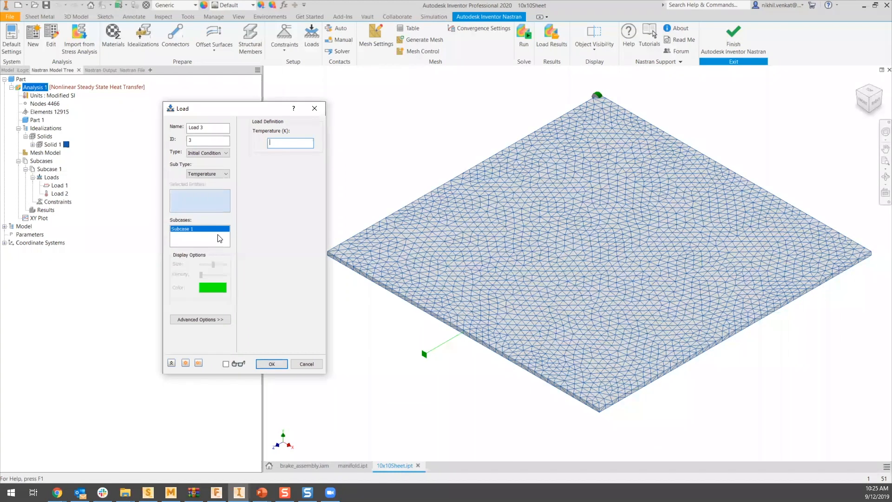
type("290")
left_click(276, 363)
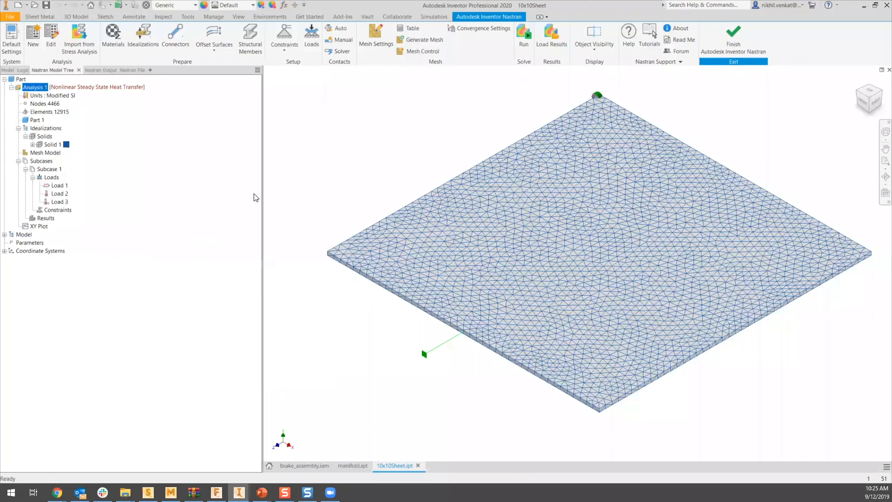
- Run the nonlinear steady-state heat transfer analysis and examine the temperature contour at the sheet's loaded corner
left_click(525, 43)
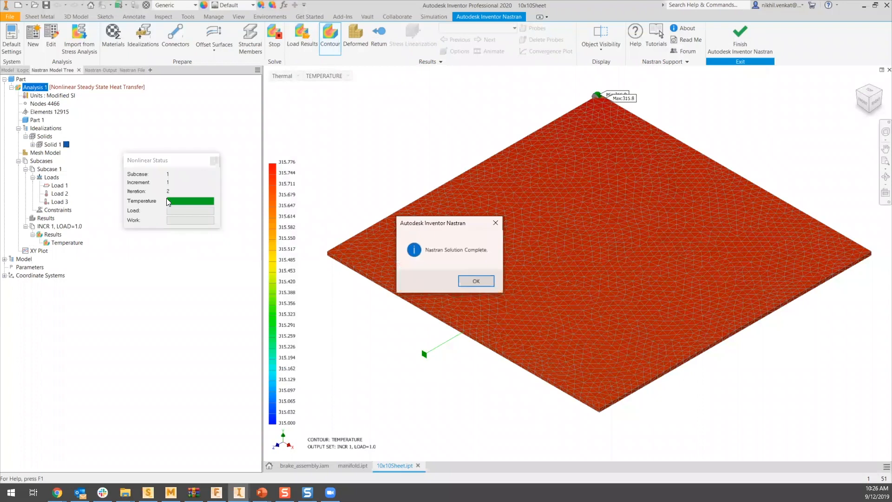
left_click(466, 282)
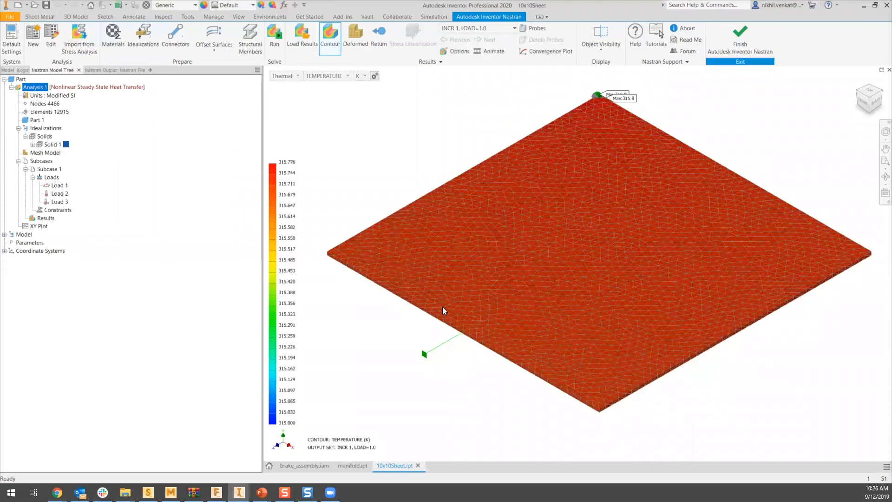
middle_click_drag(430, 260, 391, 365, "shift")
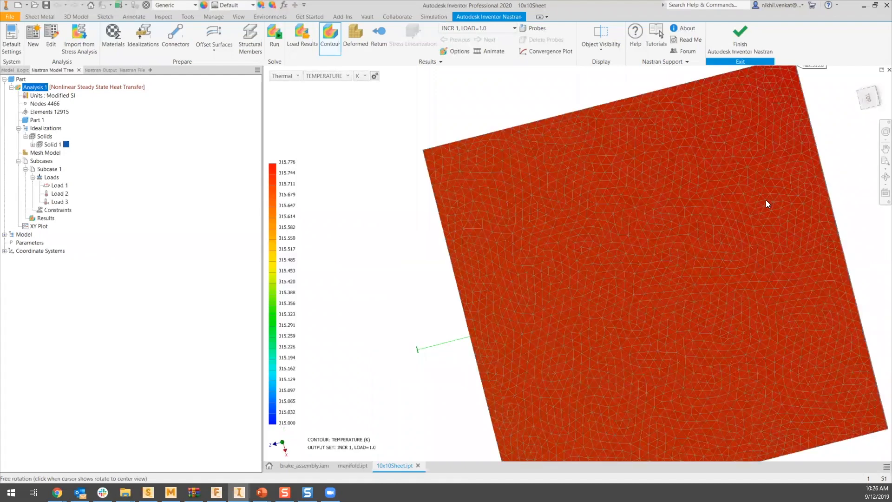
scroll(598, 189, "down", 5)
middle_click_drag(599, 189, 632, 221, "shift")
scroll(512, 182, "up", 3)
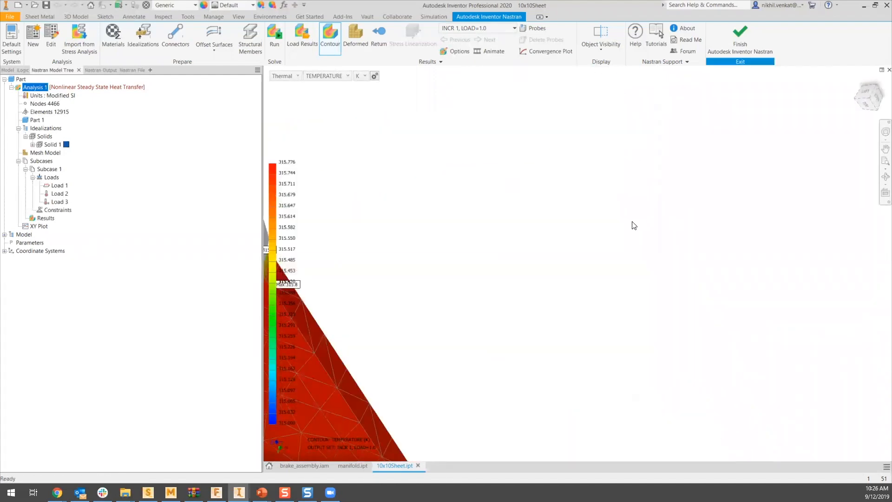
- Hide all element edges, loads and other display entities in the temperature plot for INCR 1, LOAD=1.0
left_click(460, 53)
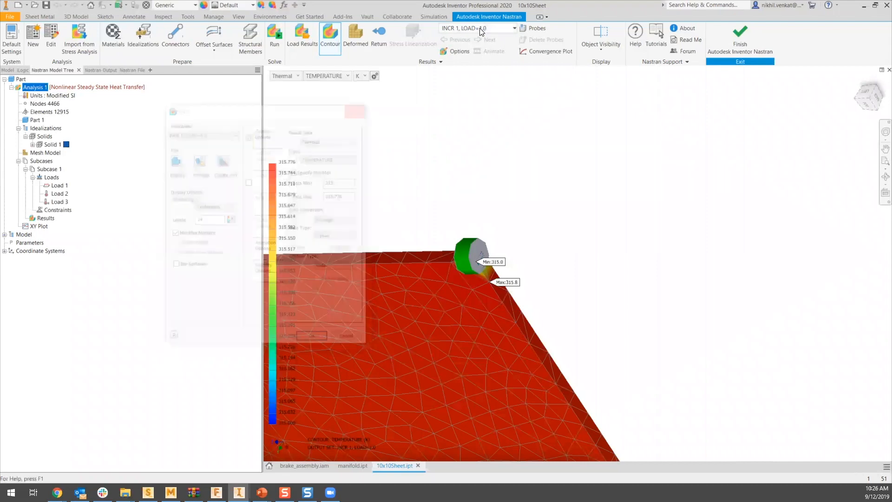
left_click(477, 29)
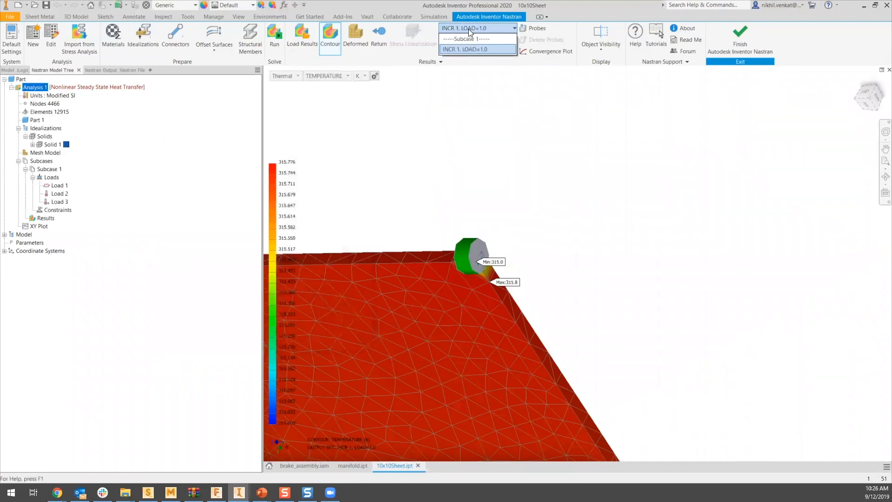
left_click(478, 48)
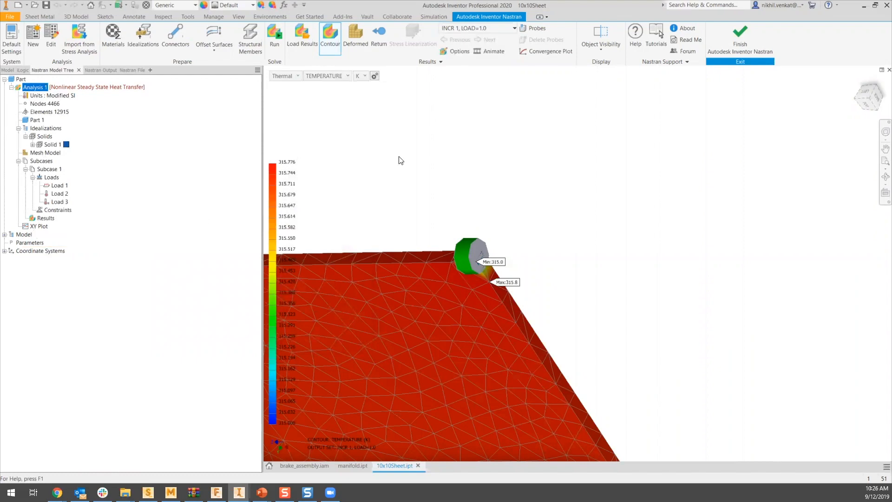
scroll(413, 201, "down", 3)
middle_click_drag(413, 201, 547, 206)
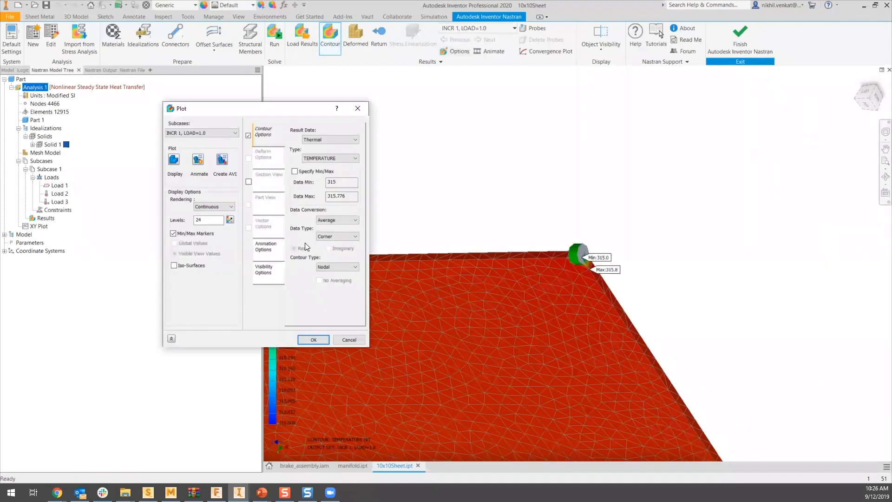
left_click(263, 270)
left_click(338, 245)
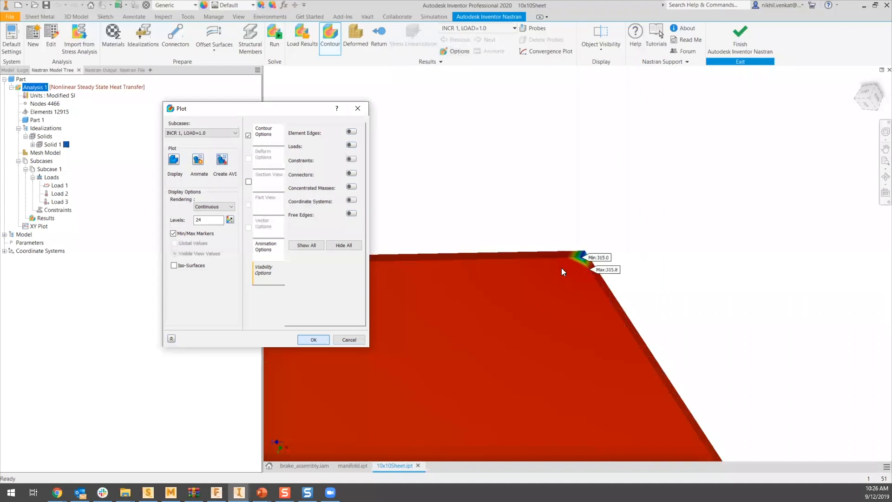
key("Return")
- Inspect the temperature gradient around the sheet's corner up close and return to the isometric home view
scroll(579, 260, "down", 3)
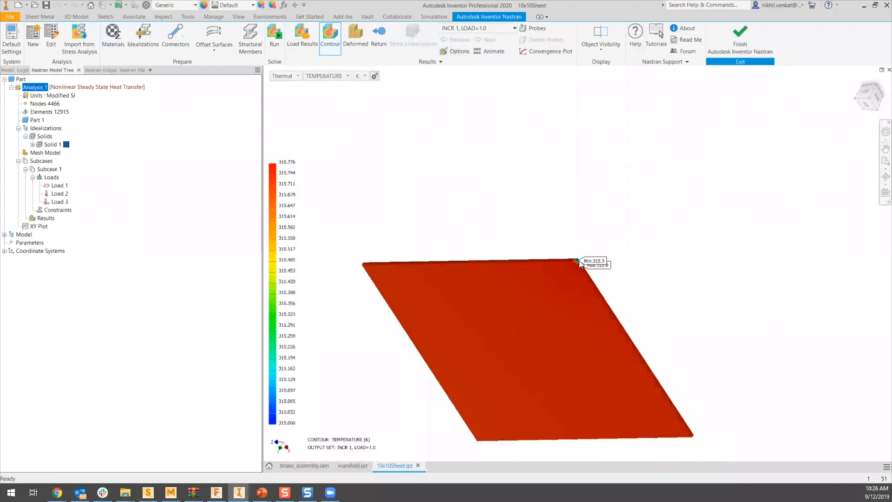
scroll(579, 261, "up", 5)
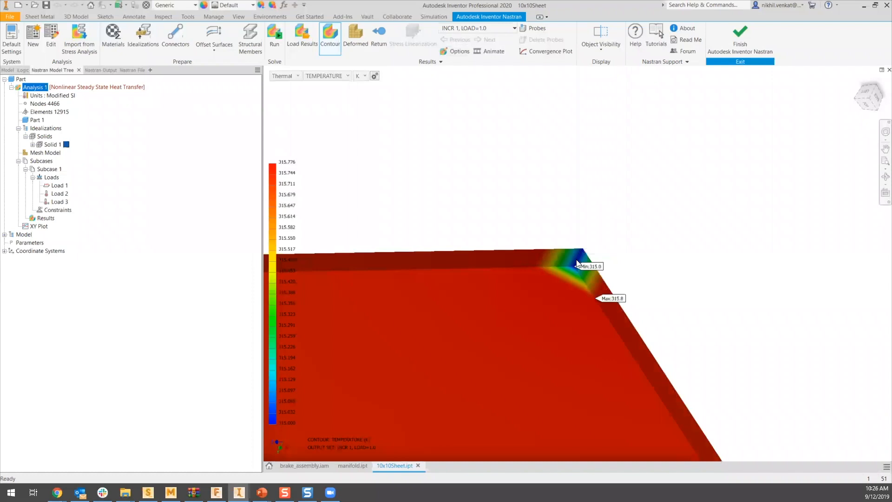
scroll(578, 255, "up", 1)
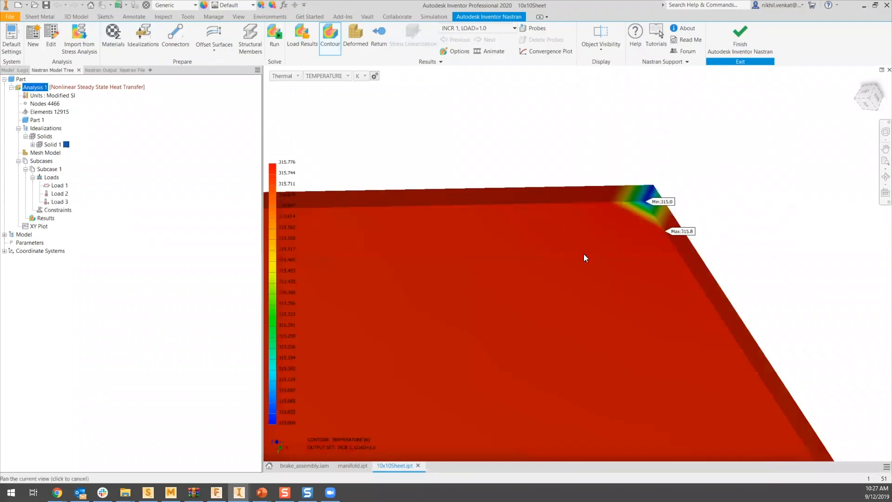
key("F2")
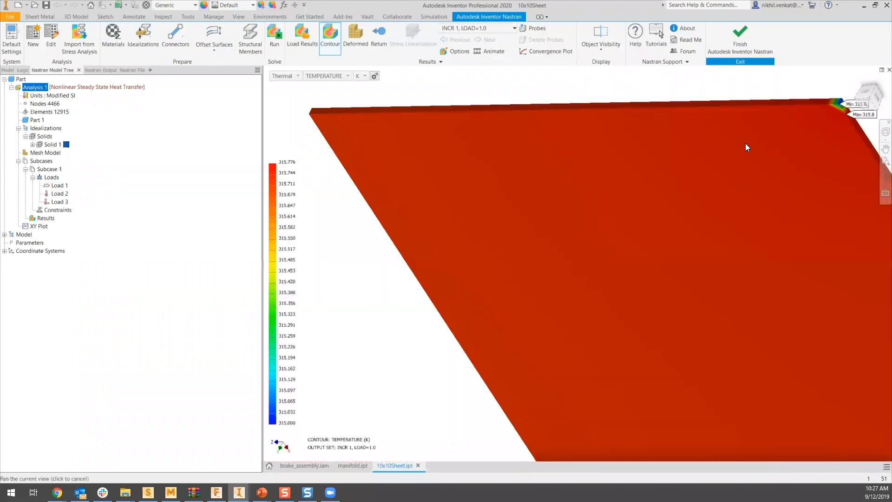
scroll(647, 228, "down", 3)
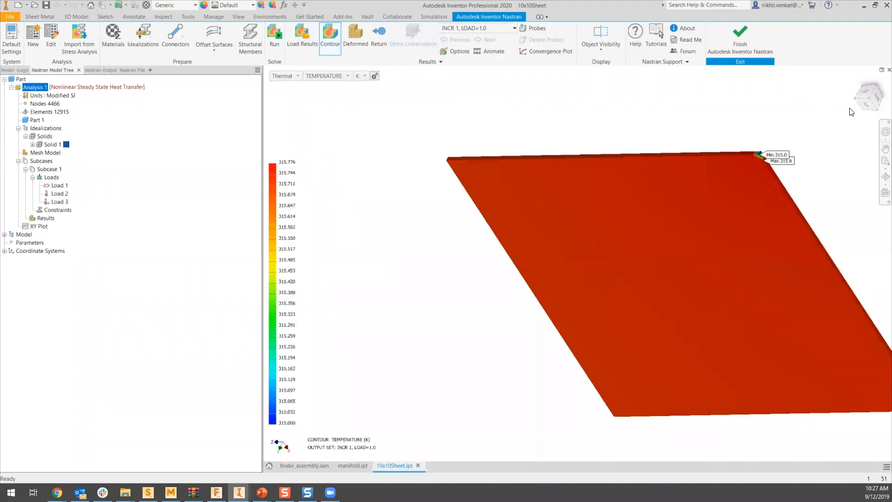
left_click(858, 85)
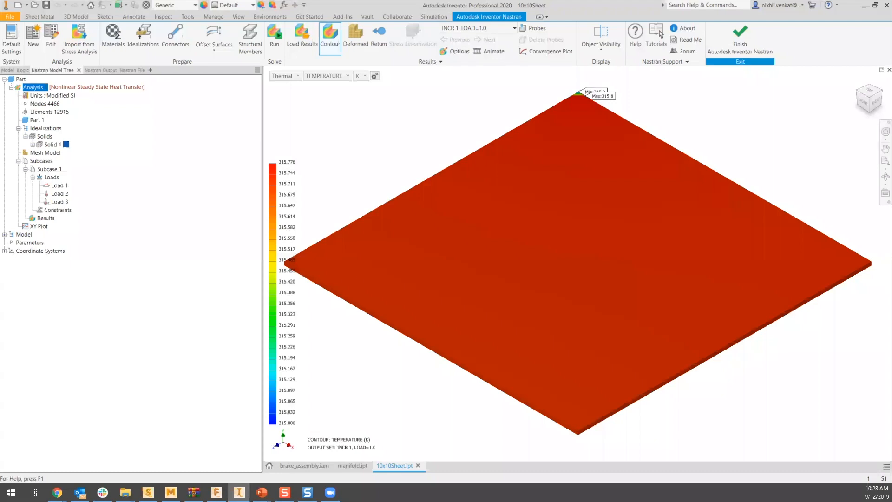
- Switch to the manifold.ipt part and open it in the Autodesk Inventor Nastran environment
left_click(351, 465)
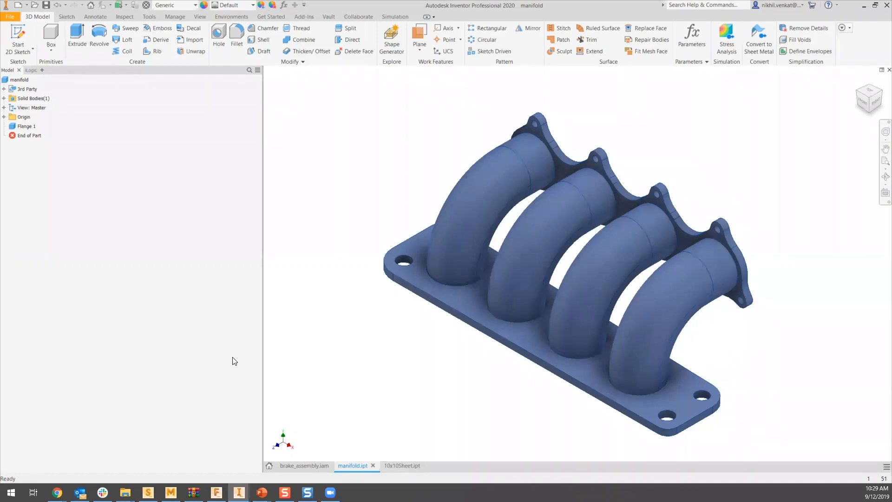
left_click(401, 466)
left_click(233, 17)
left_click(229, 46)
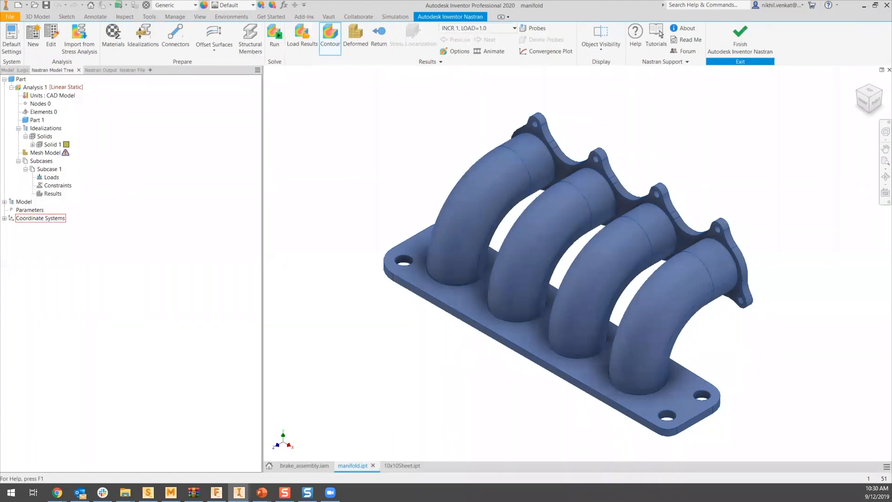
- Change the manifold's Analysis 1 from Linear Static to Nonlinear Steady State Heat Transfer
left_click(33, 144)
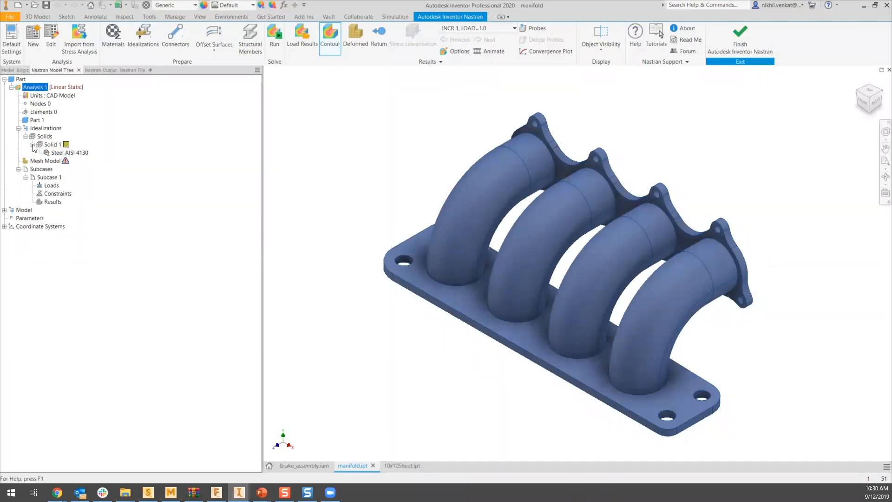
right_click(33, 87)
left_click(53, 103)
left_click(353, 278)
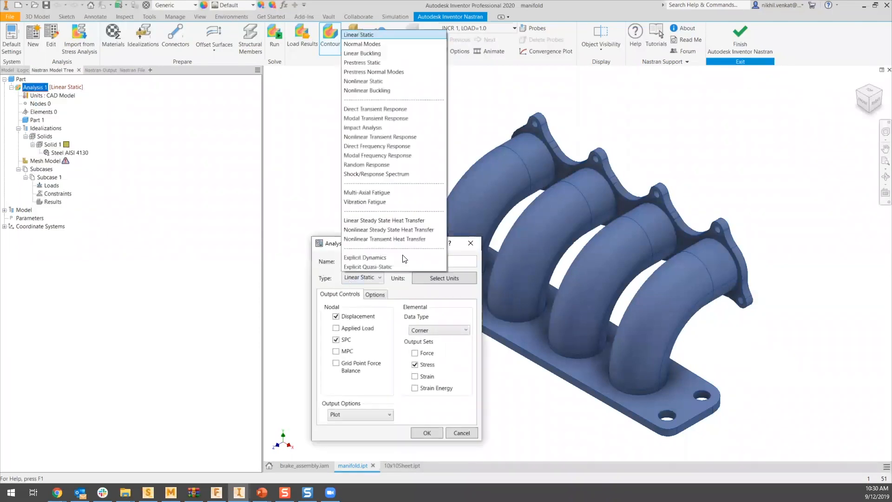
left_click(395, 231)
left_click(488, 383)
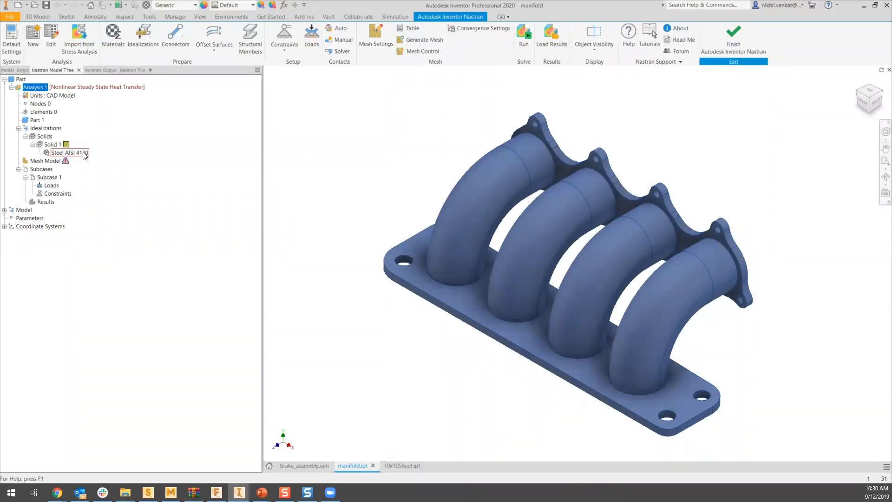
- Check the thermal properties of Steel AISI 4130 and the temperature dependence option of its conductivity without changing it
double_click(84, 153)
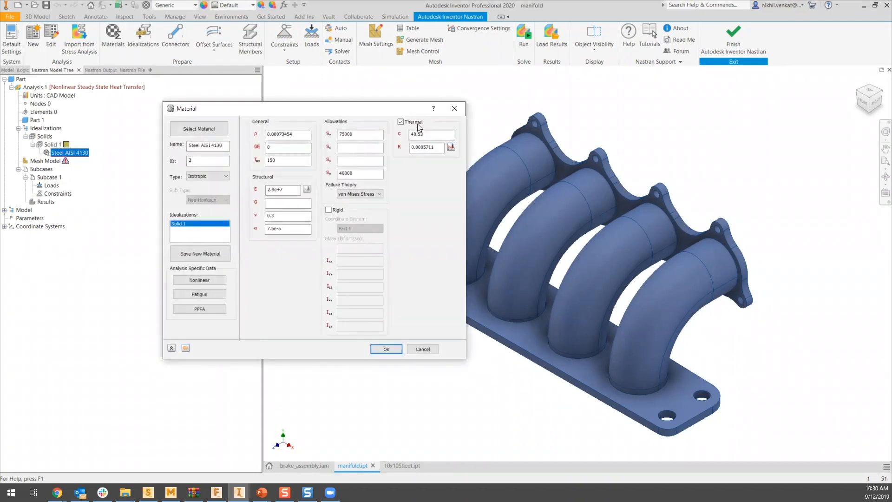
left_click(451, 147)
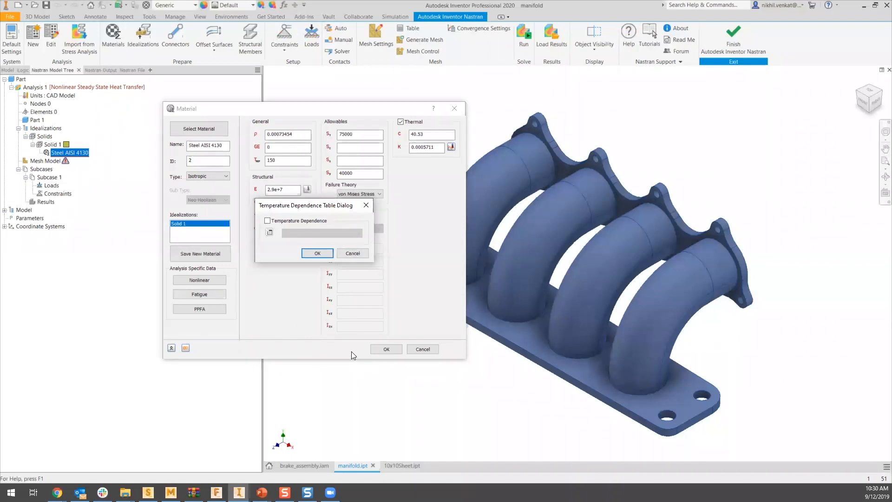
left_click(350, 251)
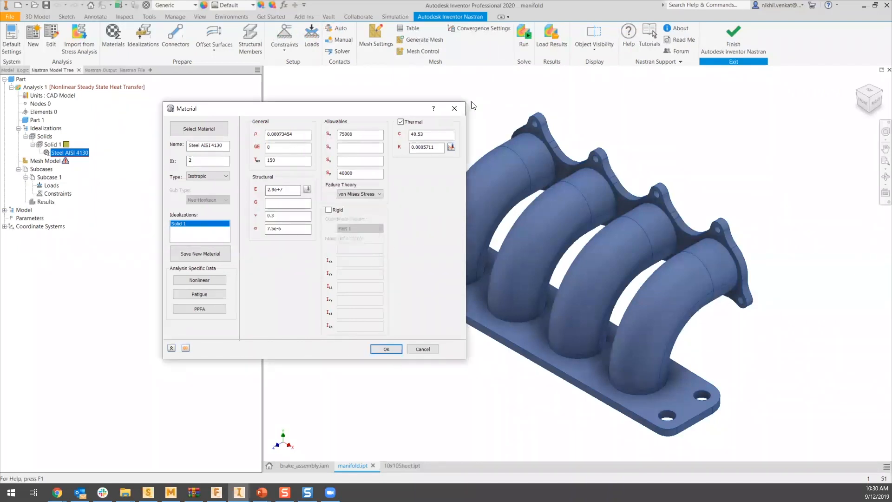
- Mesh the manifold with linear elements at an element size of 0.09 in
left_click(454, 109)
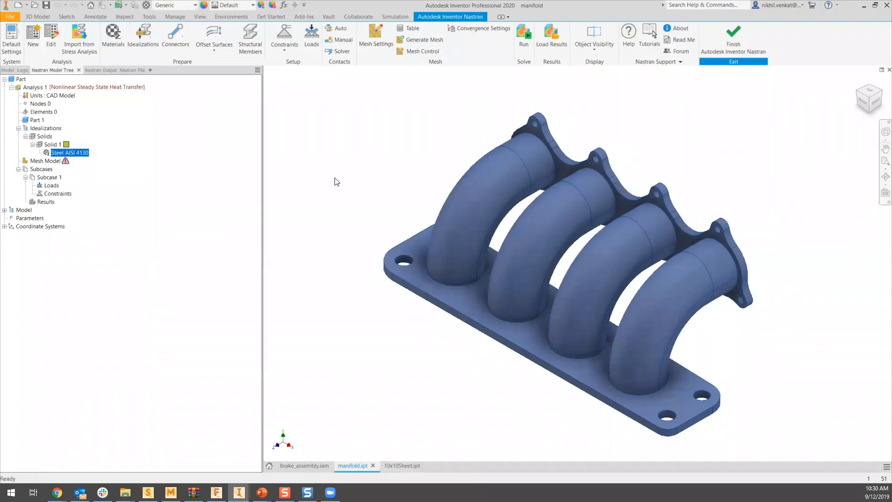
left_click(374, 42)
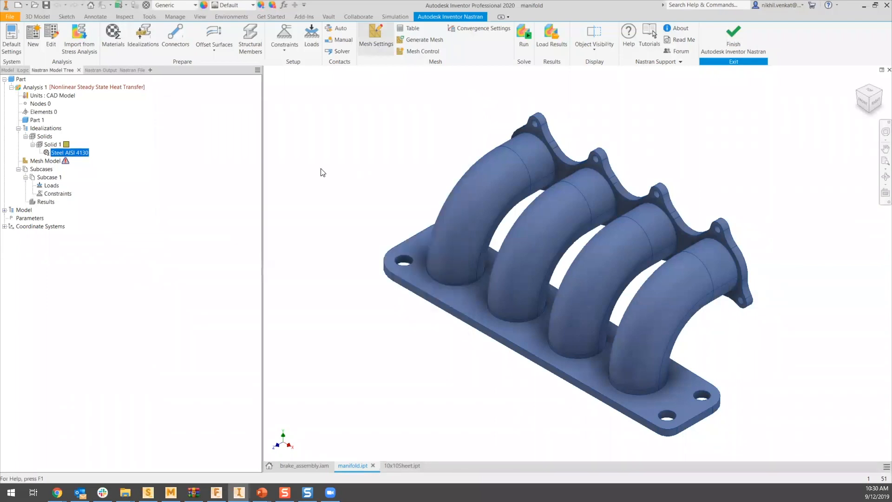
left_click(232, 173)
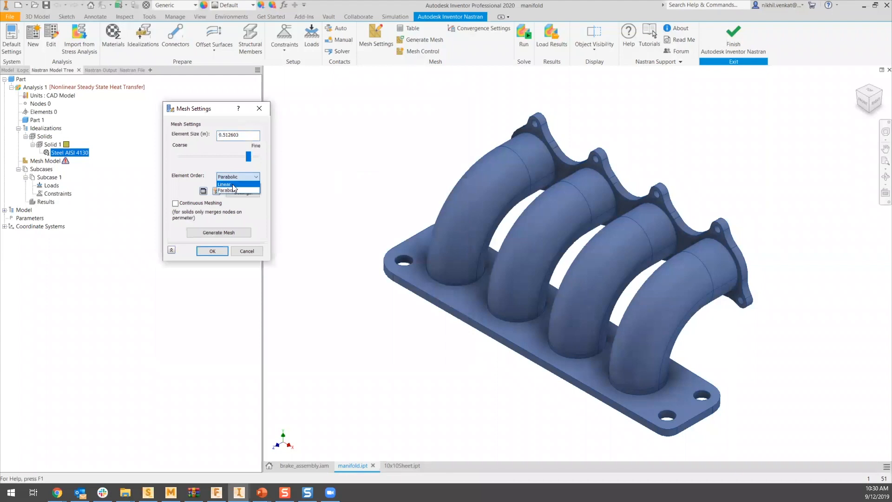
left_click(235, 188)
left_click_drag(258, 135, 222, 141)
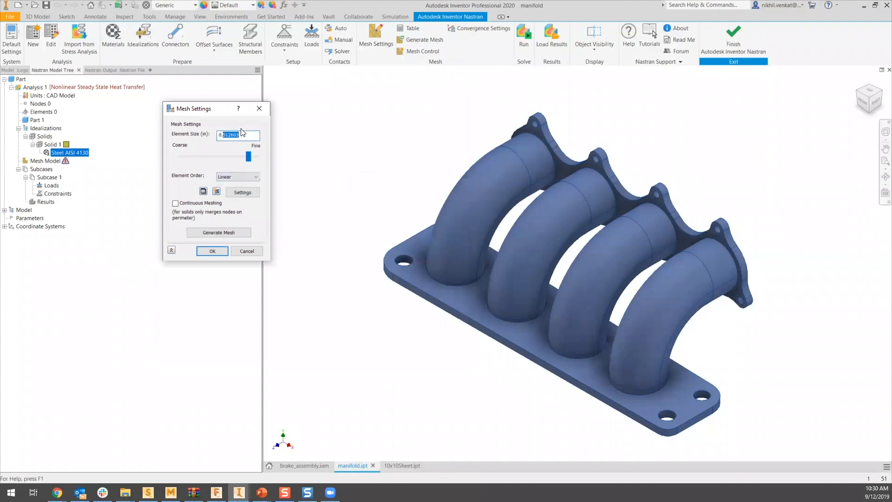
type("09")
left_click(217, 232)
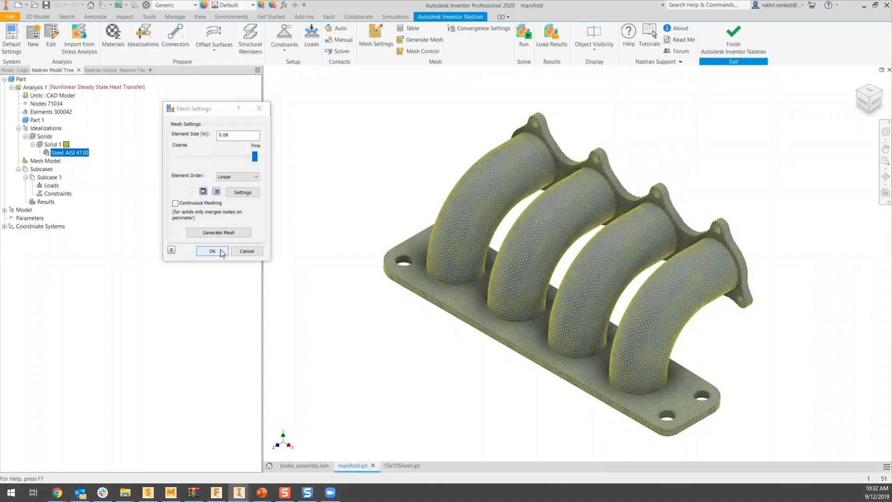
left_click(221, 251)
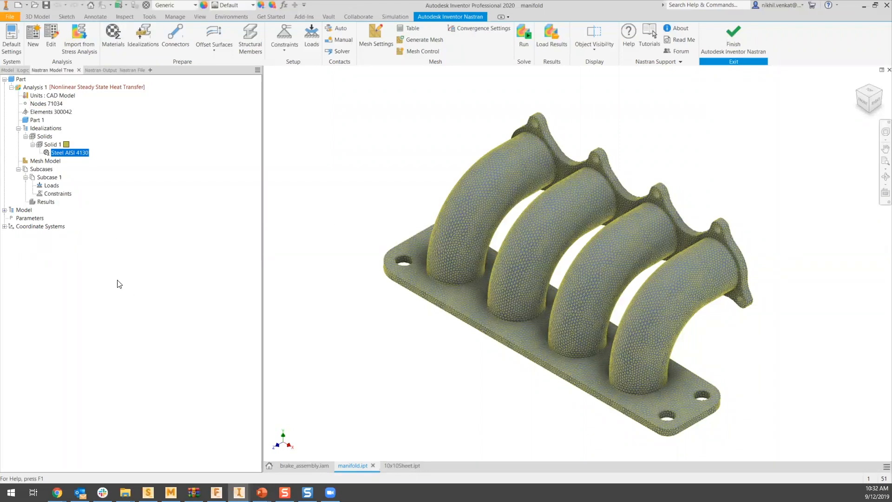
- Assign the model's existing Heat Flux, Convection and Initial Temp loads to Subcase 1 and run the analysis
left_click(4, 210)
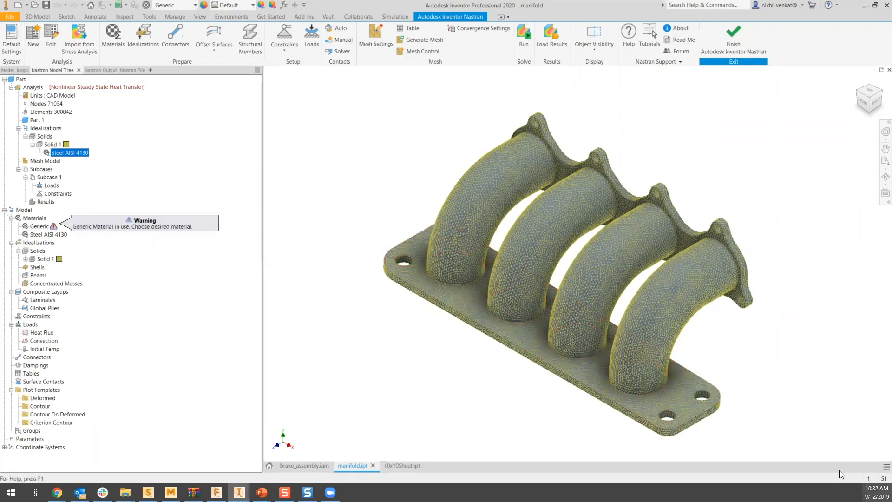
middle_click_drag(697, 388, 550, 405, "shift")
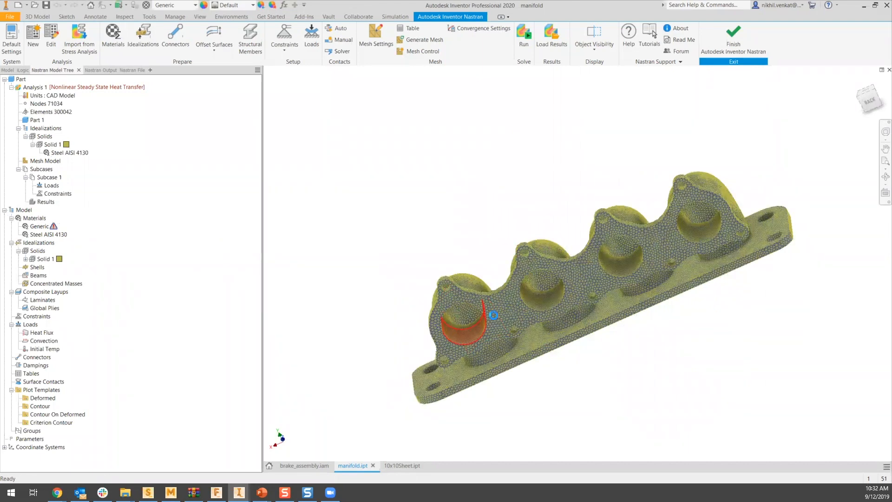
scroll(465, 334, "up", 8)
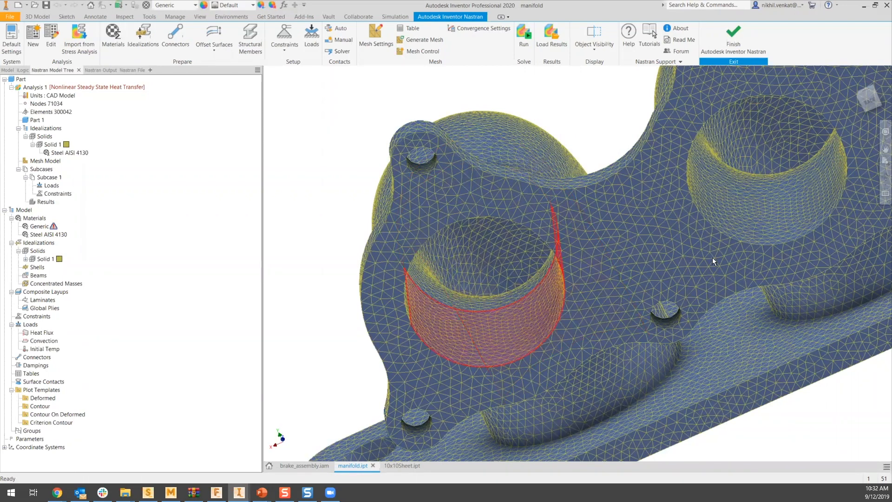
left_click(886, 177)
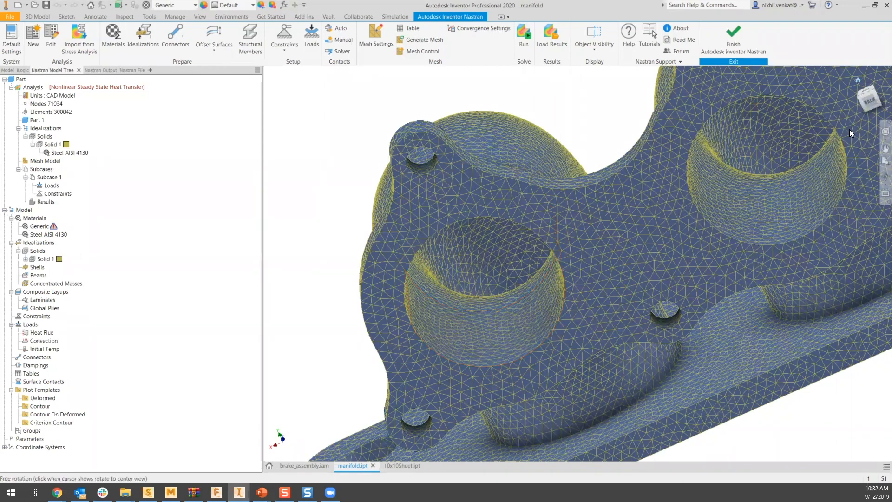
left_click(858, 81)
mouse_move(34, 336)
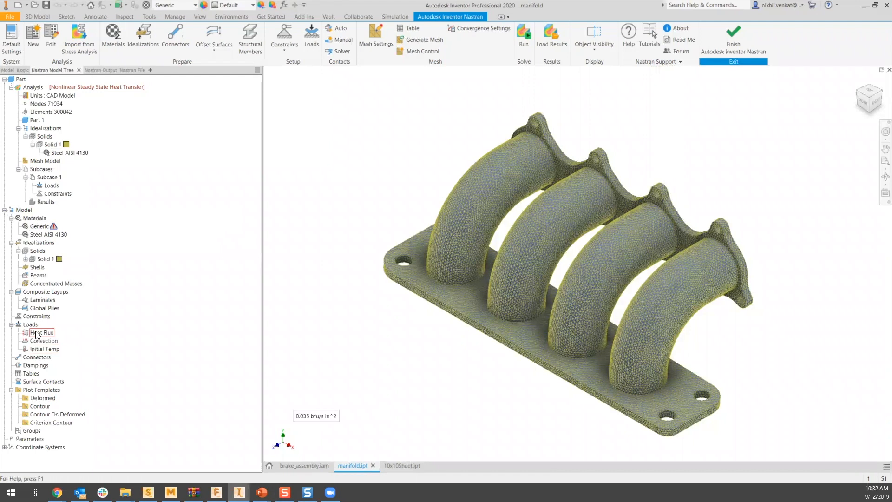
left_click_drag(50, 218, 51, 186)
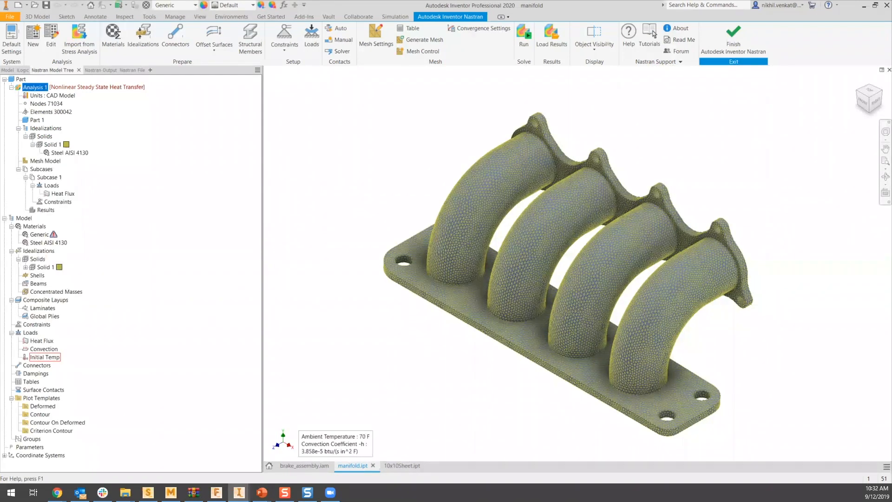
left_click_drag(44, 349, 52, 186)
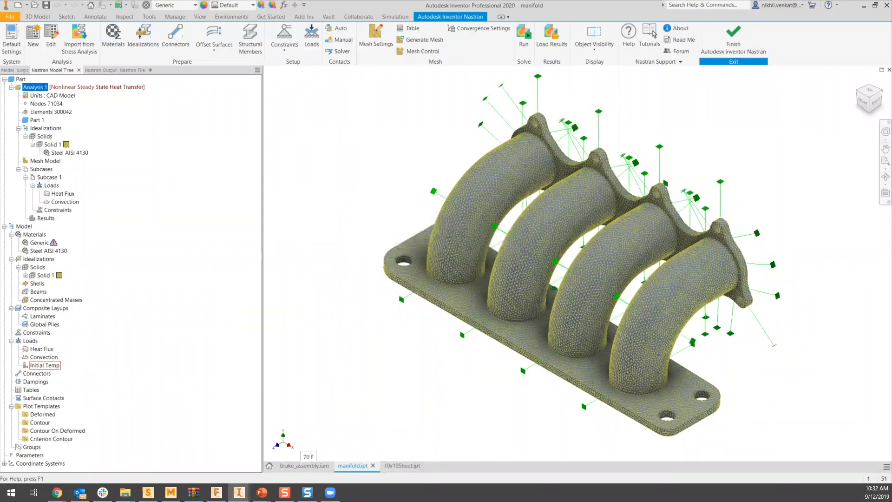
double_click(44, 366)
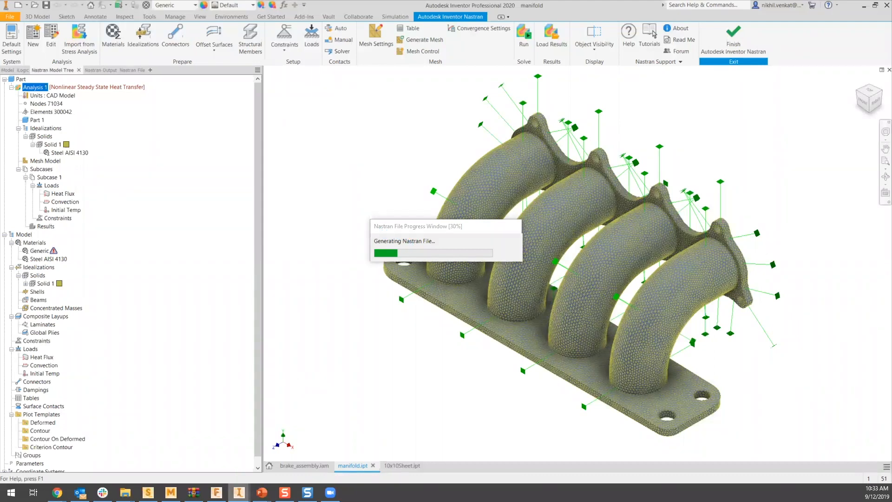
- Switch to the Inventor window with the solved manifold, leave its contour display, and check the Heat Flux load's faces and magnitude without changing them
mouse_move(239, 493)
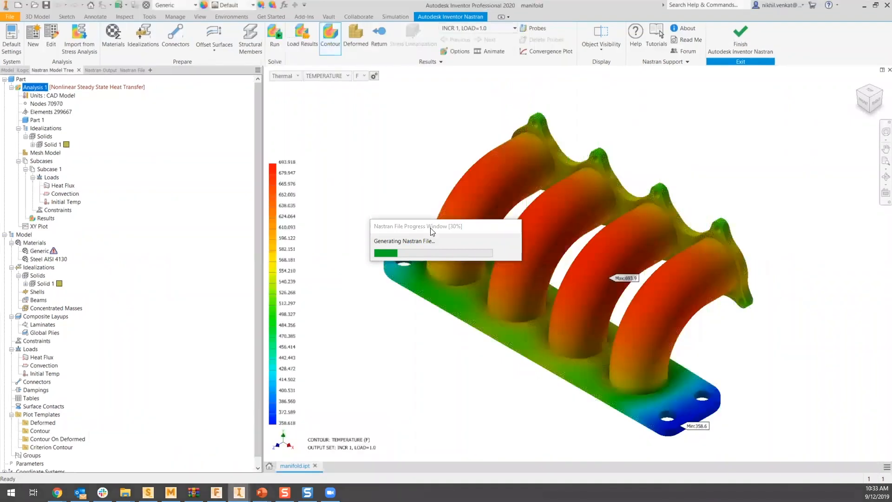
left_click(374, 37)
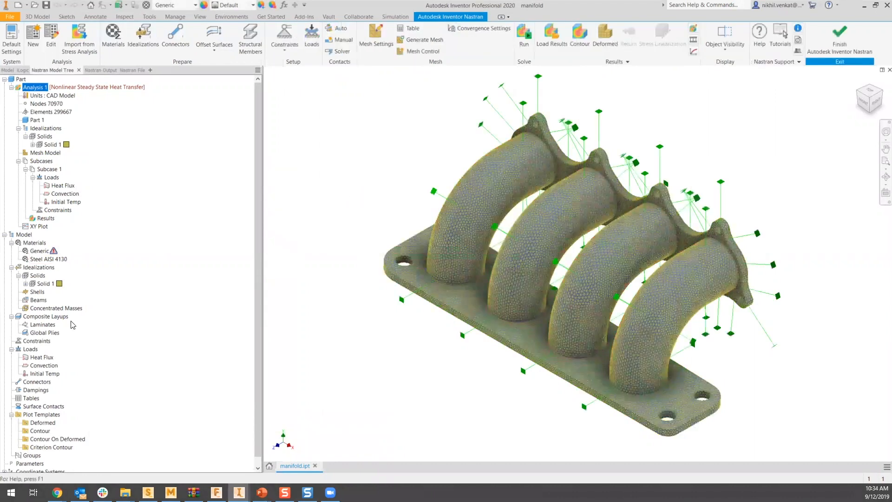
mouse_move(59, 189)
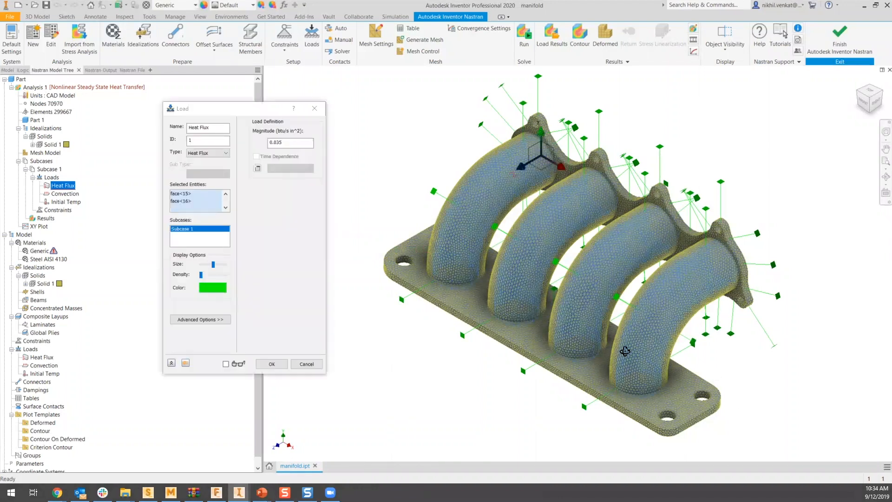
middle_click_drag(607, 425, 673, 396, "shift")
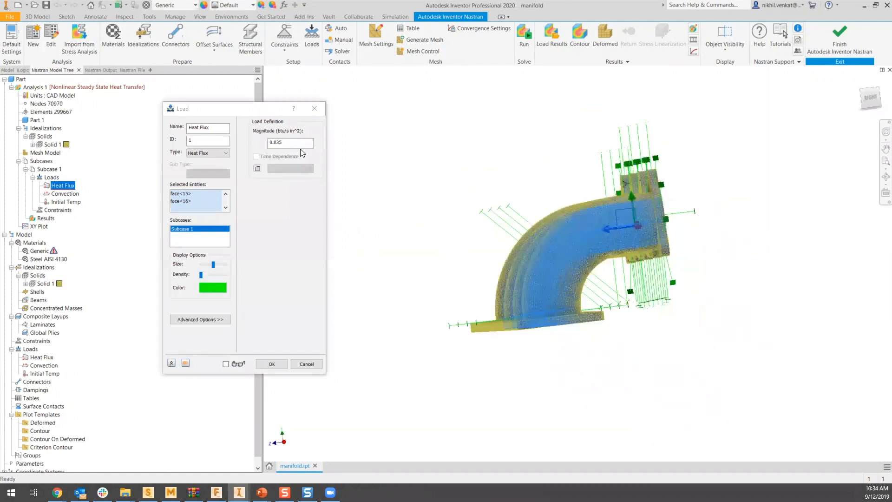
left_click(300, 146)
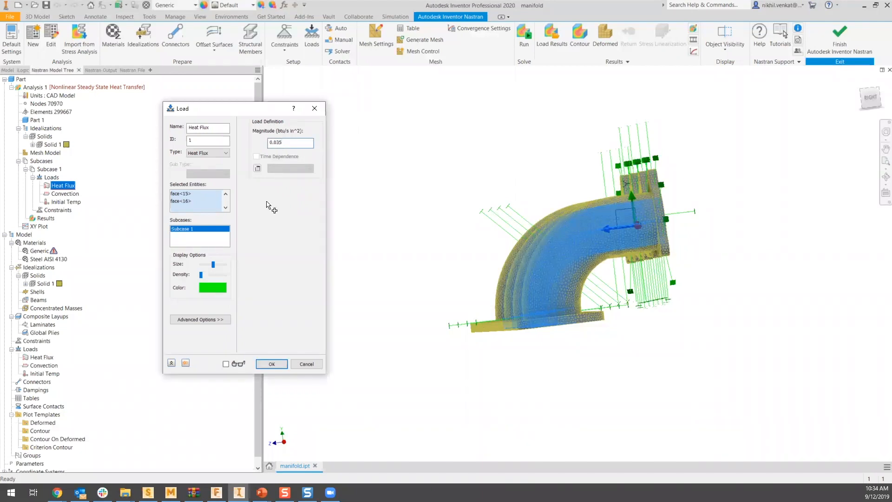
left_click(306, 364)
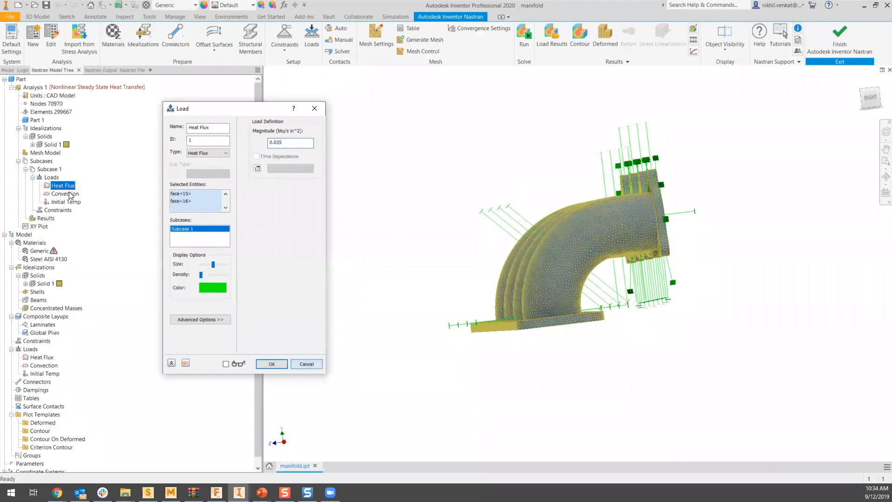
- Check the Convection load's selected faces, ambient temperature and convection coefficient without changing them
key("Down")
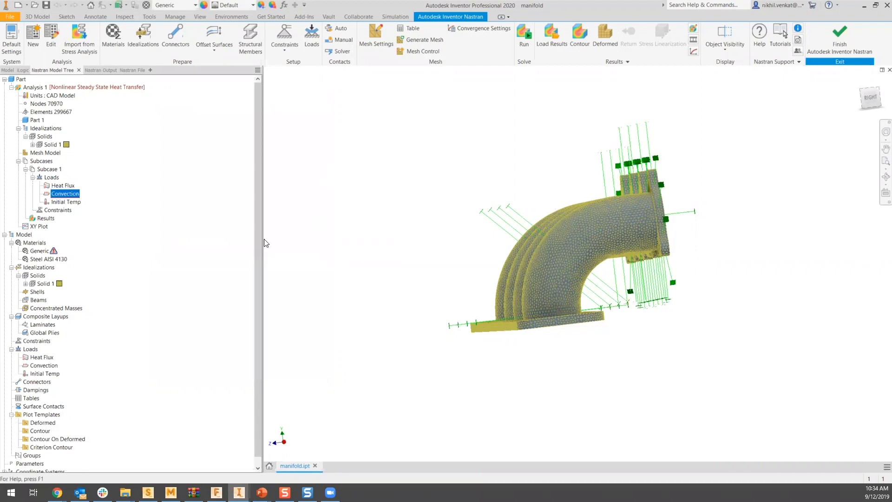
double_click(106, 195)
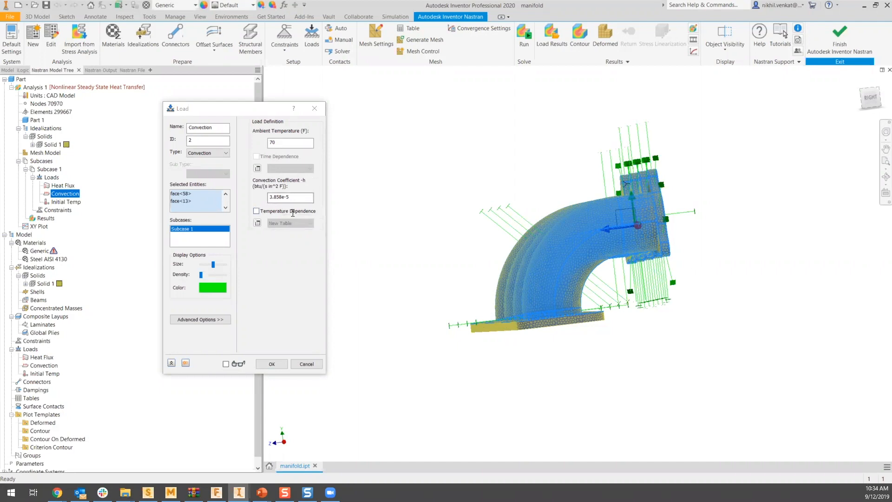
double_click(300, 199)
left_click(300, 200)
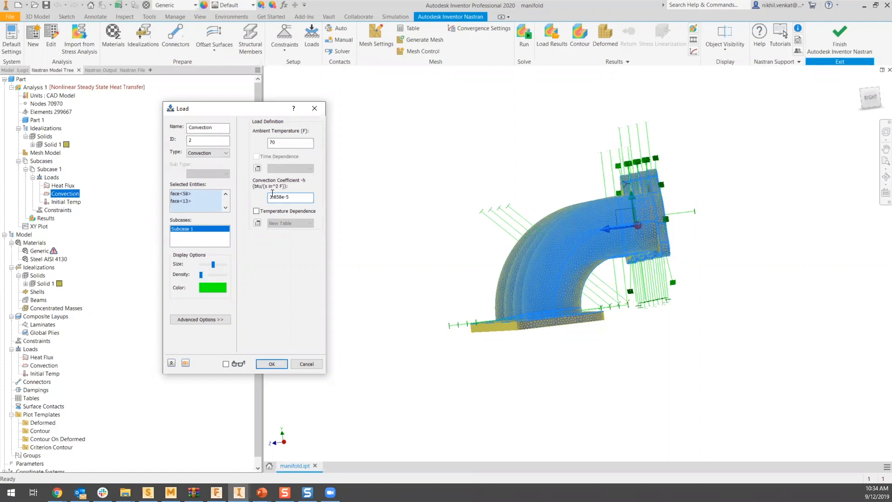
left_click_drag(272, 197, 303, 195)
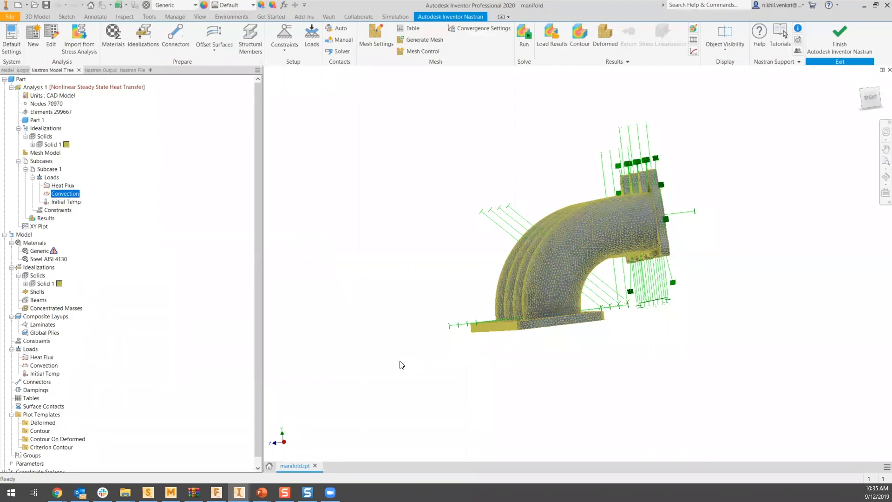
- Display the manifold's temperature contour, inspect it around the pipes and inside a flange port, and return to the isometric home view
left_click(860, 82)
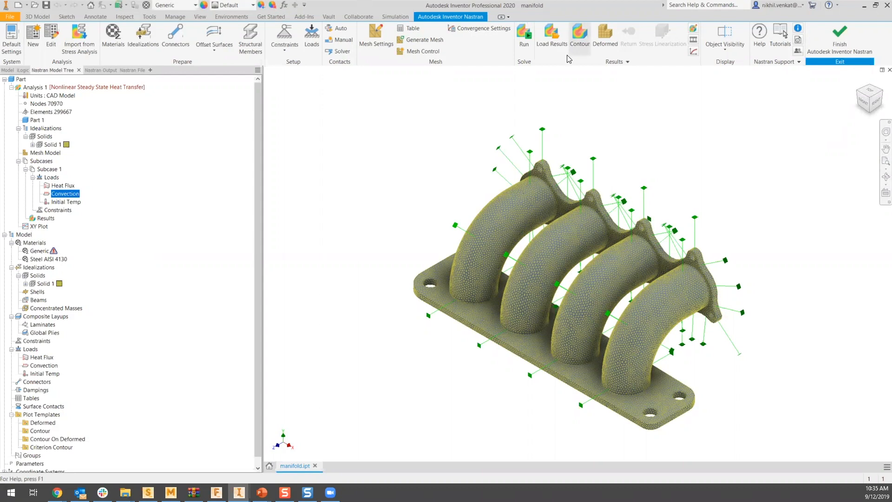
left_click(579, 46)
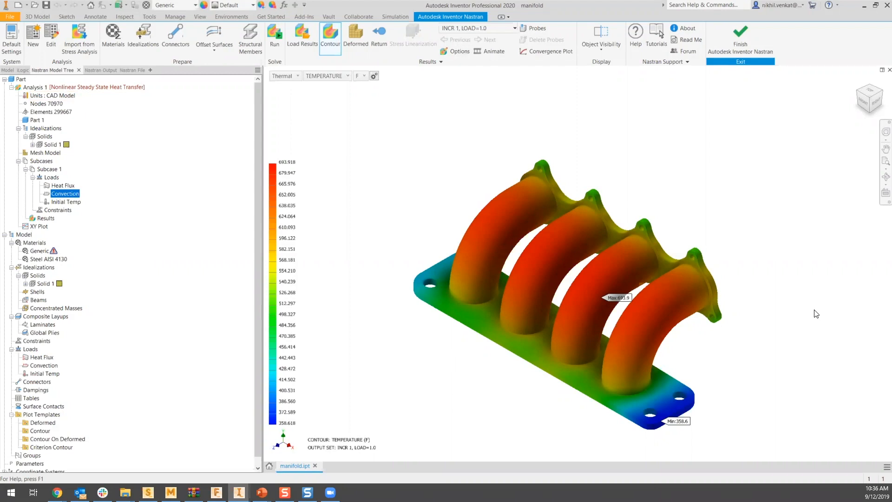
left_click_drag(690, 291, 627, 280)
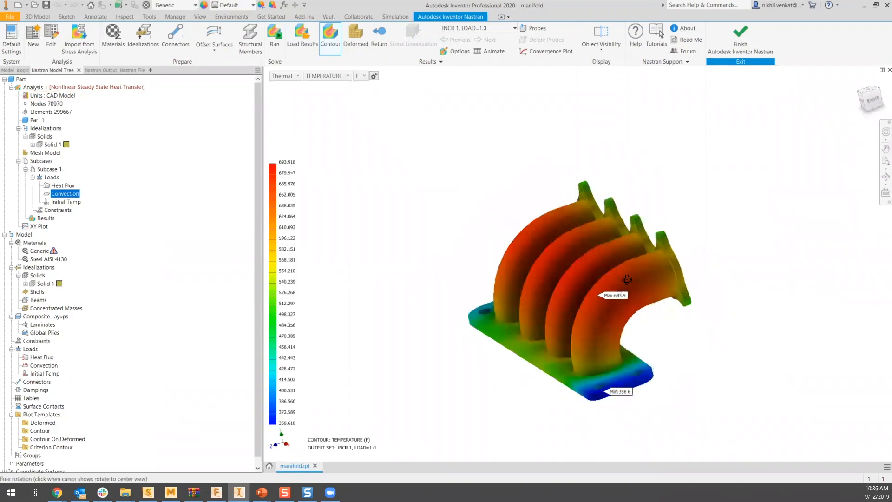
left_click_drag(641, 229, 597, 318)
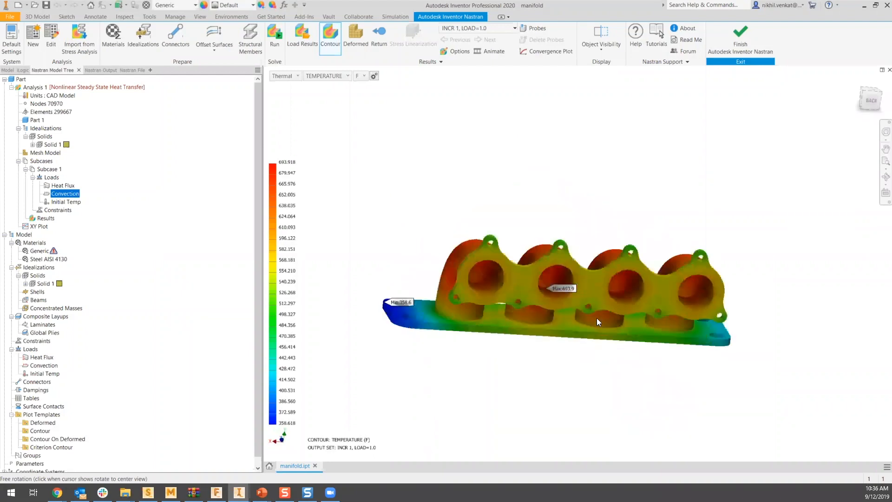
scroll(581, 286, "up", 5)
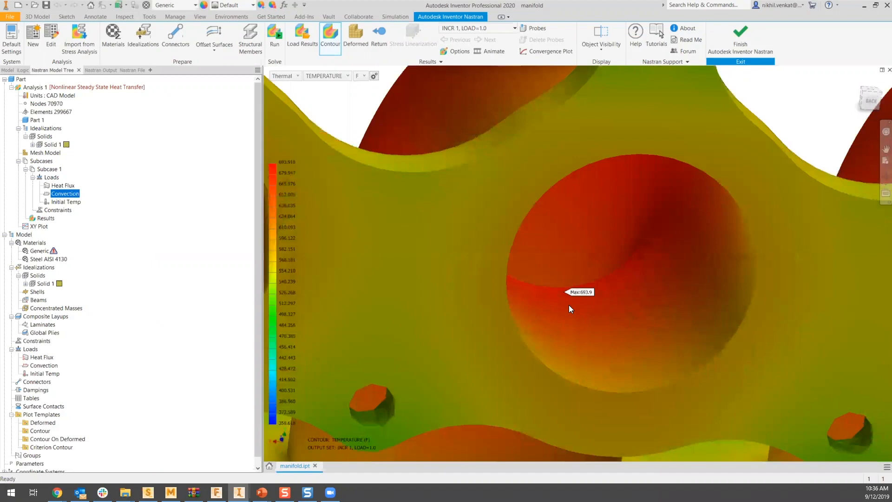
scroll(569, 305, "down", 10)
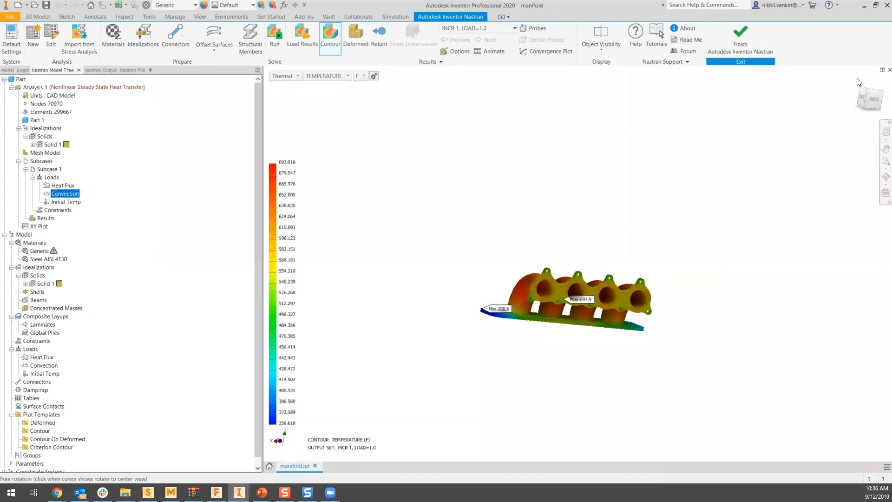
left_click(845, 101)
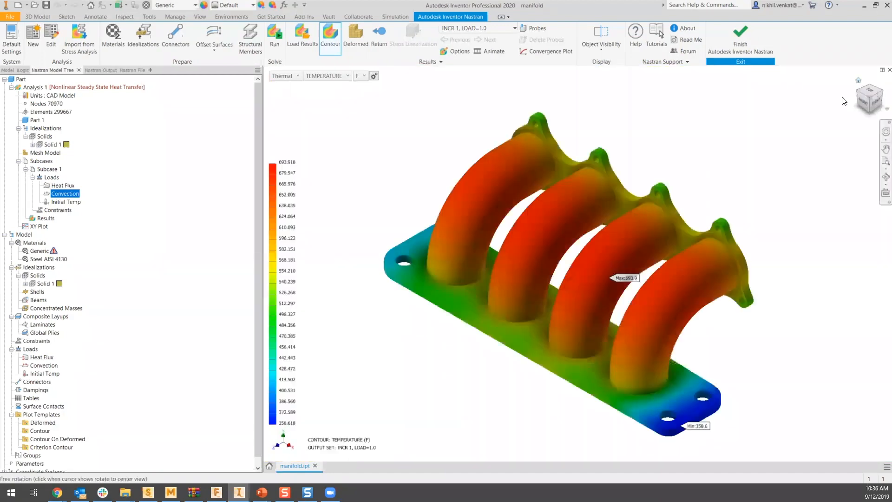